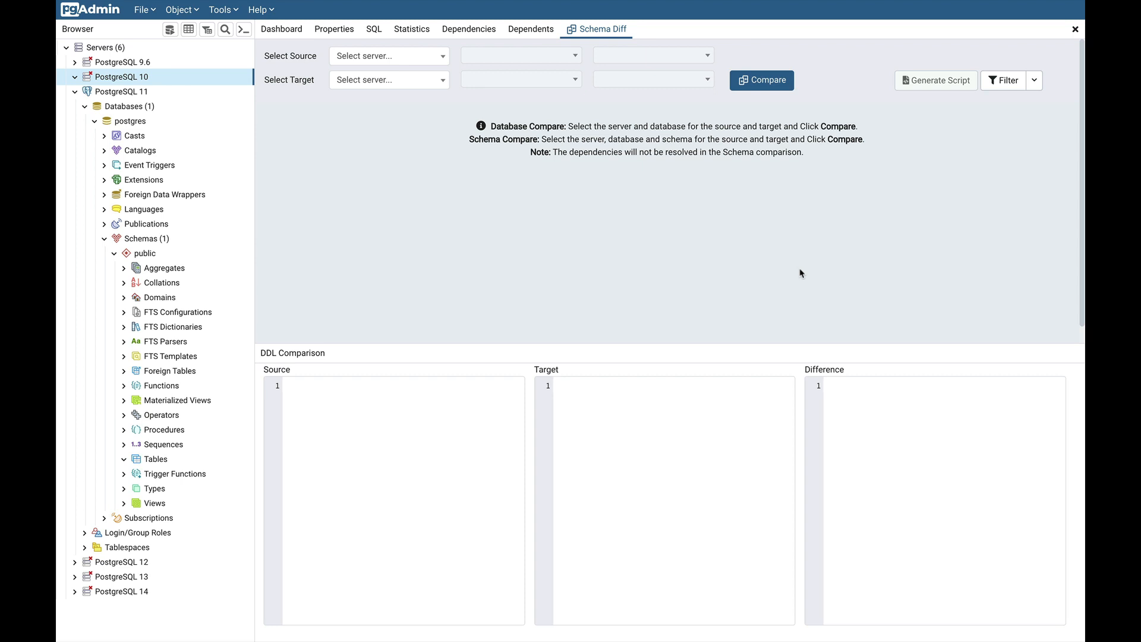
# Connect to PostgreSQL 10 as both source and target server, entering the server password
pyautogui.click(410, 59)
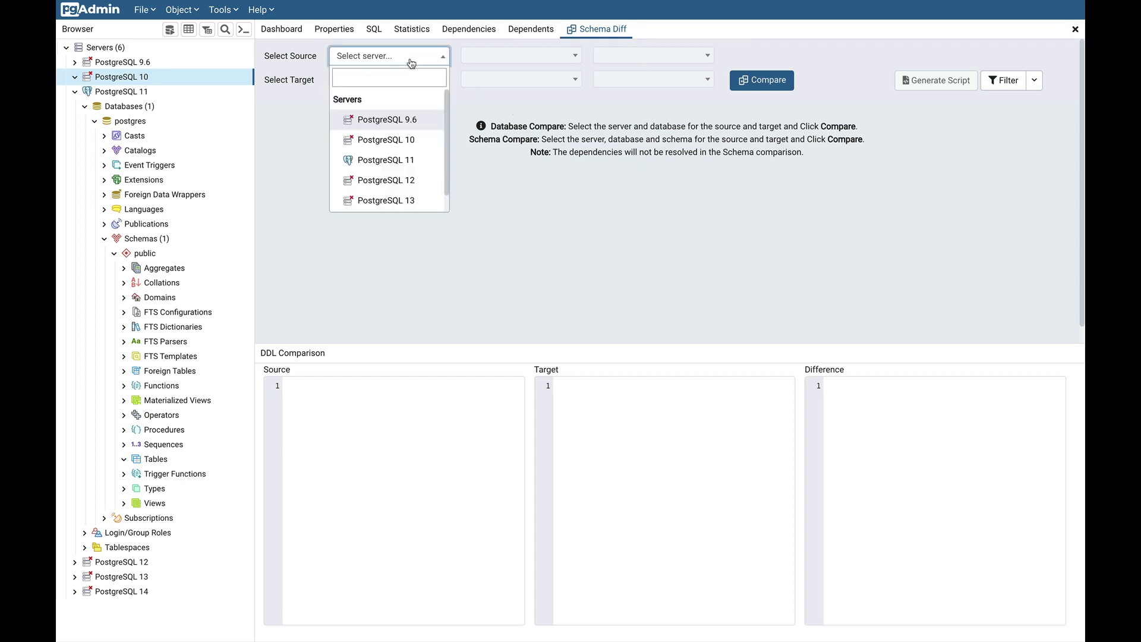
pyautogui.click(396, 142)
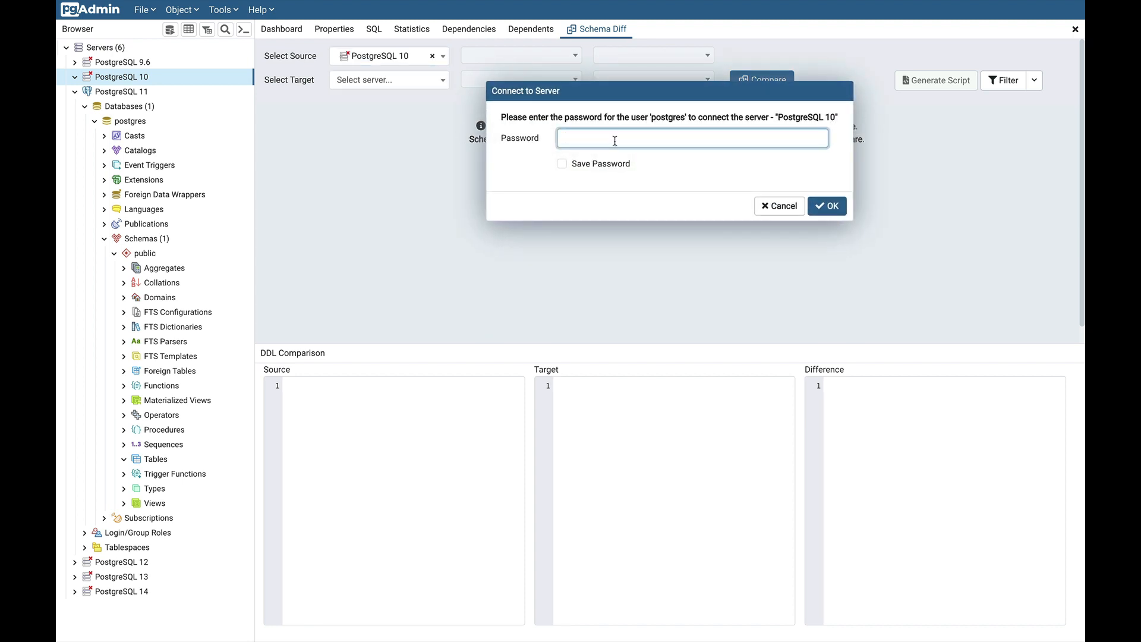
pyautogui.write('123')
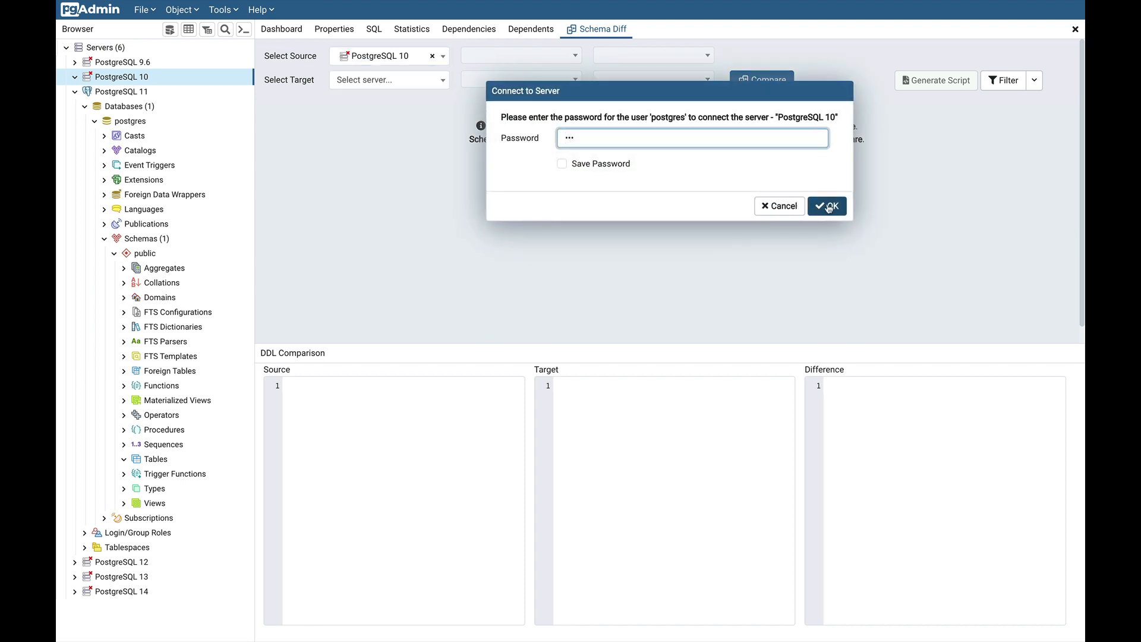
pyautogui.click(826, 205)
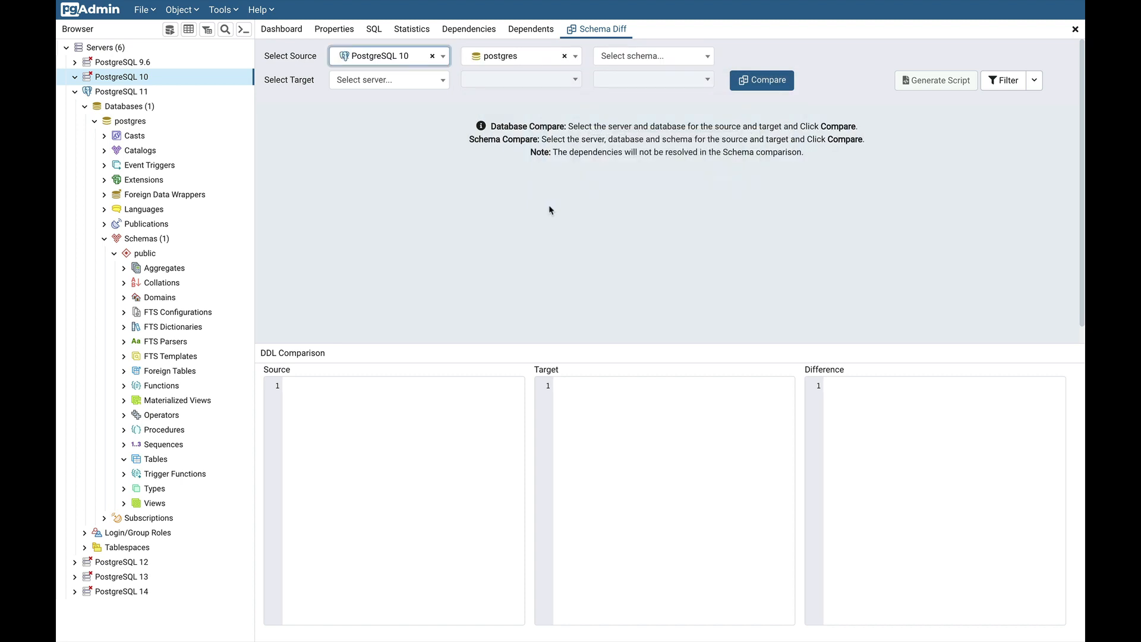
pyautogui.click(402, 90)
pyautogui.click(387, 162)
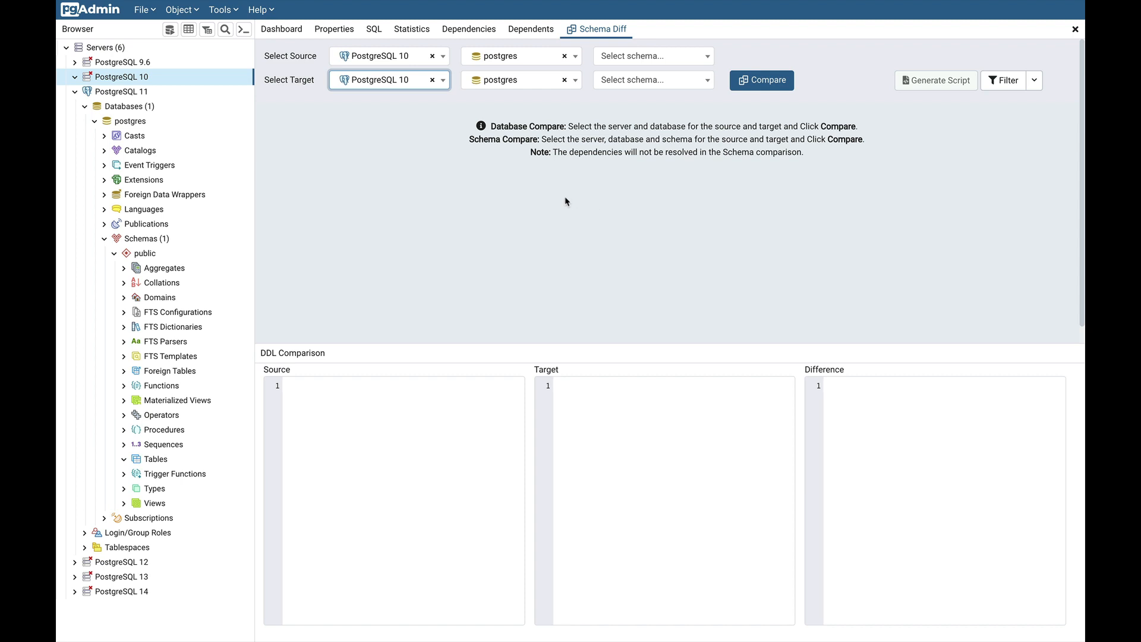
# Choose demodb1 as source and demodb2 as target database, then run Compare
pyautogui.click(538, 59)
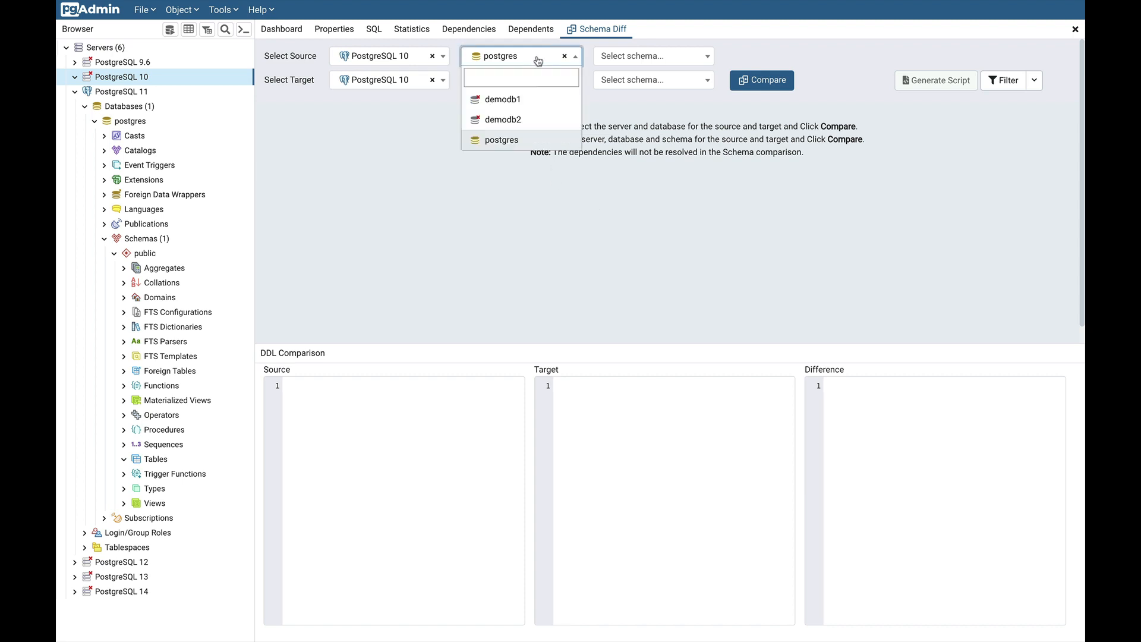
pyautogui.click(525, 101)
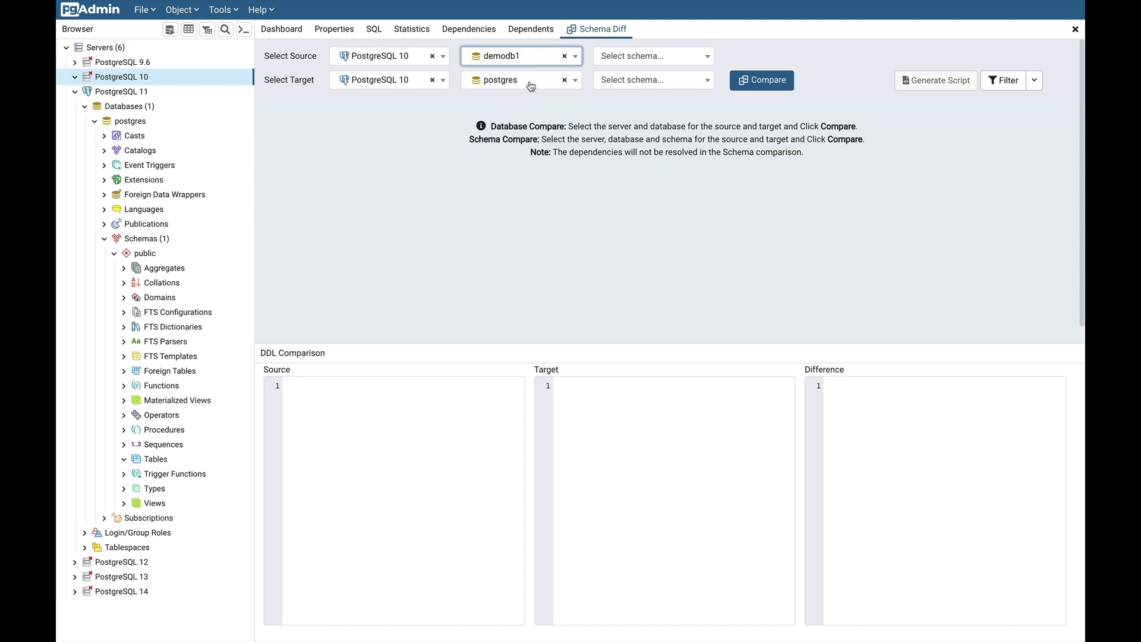
pyautogui.click(531, 87)
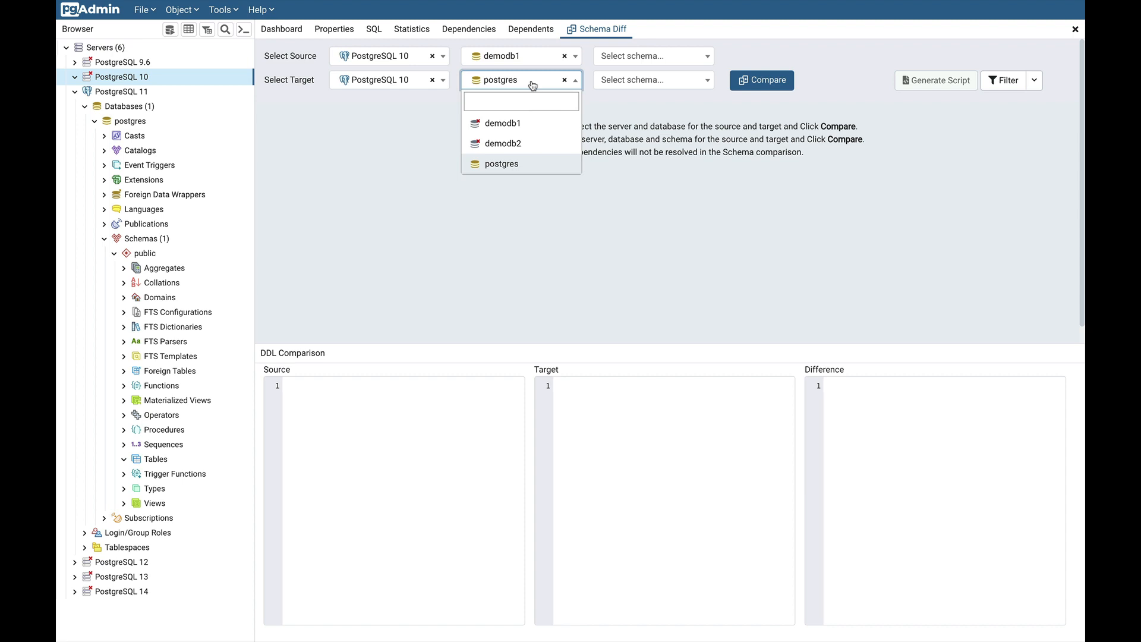
pyautogui.click(532, 143)
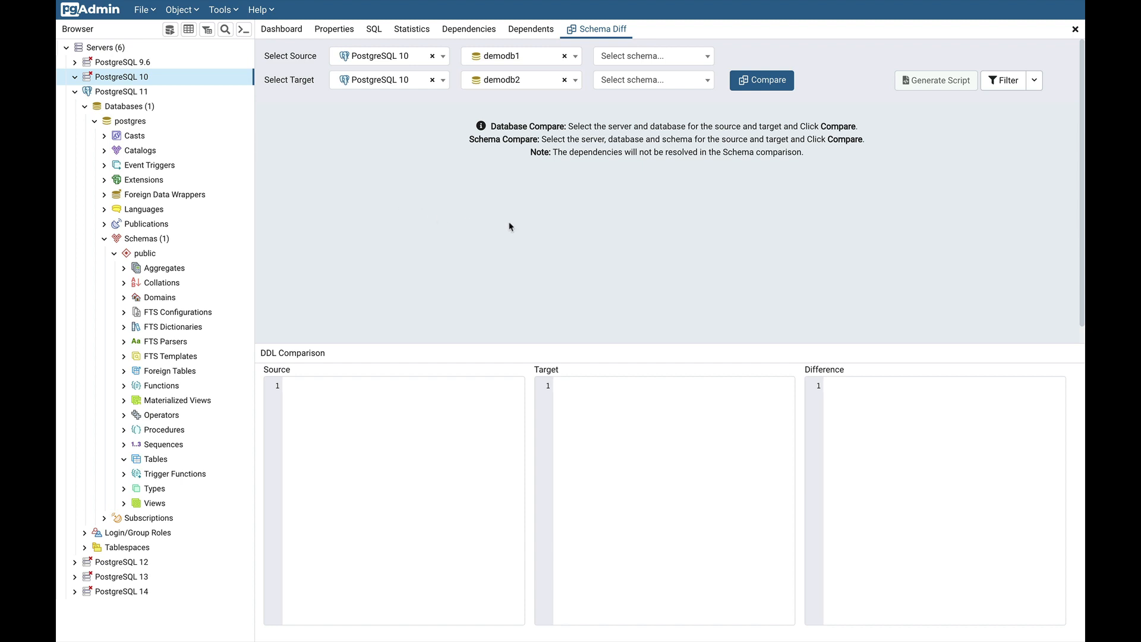
pyautogui.click(772, 83)
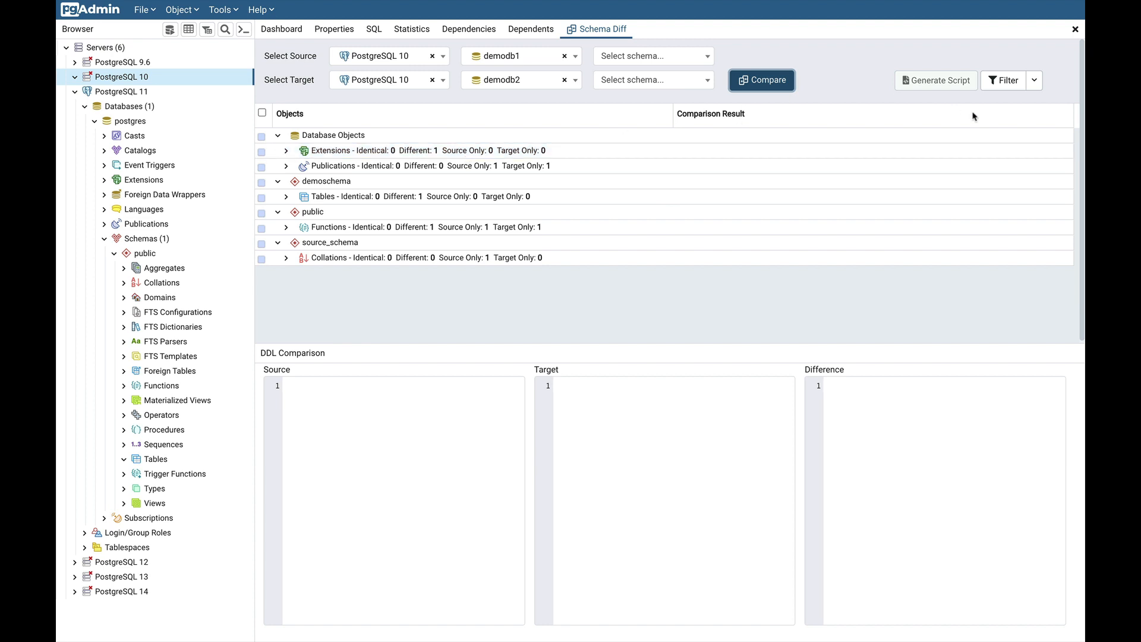
# Open the Filter dropdown on the loaded demodb1 vs demodb2 comparison results
pyautogui.click(1034, 84)
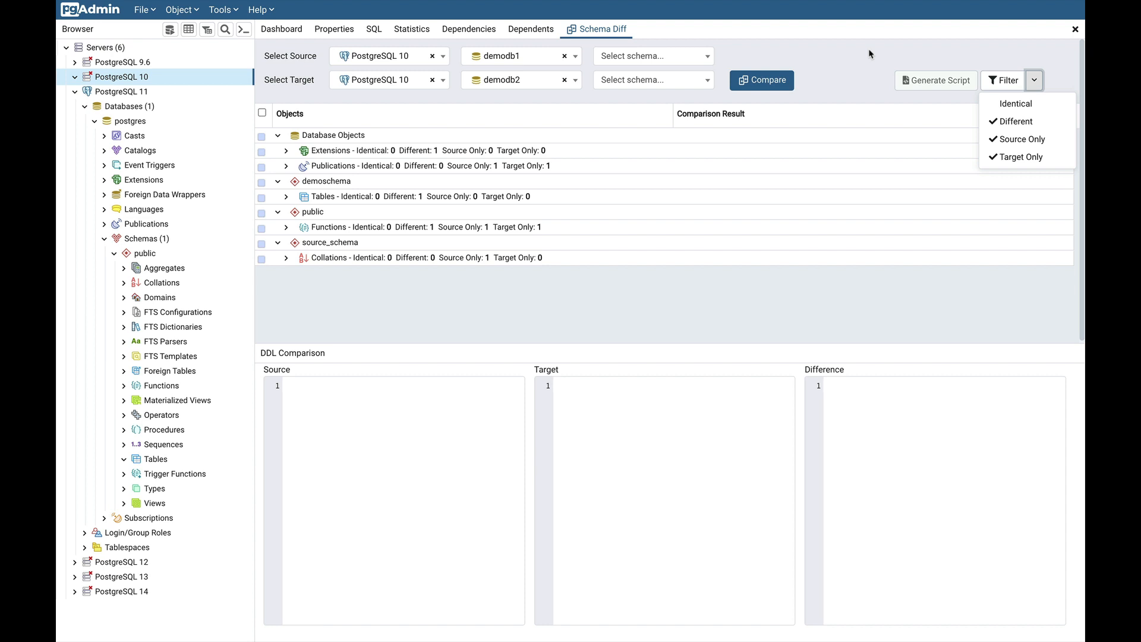
# Expand the Extensions, Publications and public Functions result groups
pyautogui.click(803, 324)
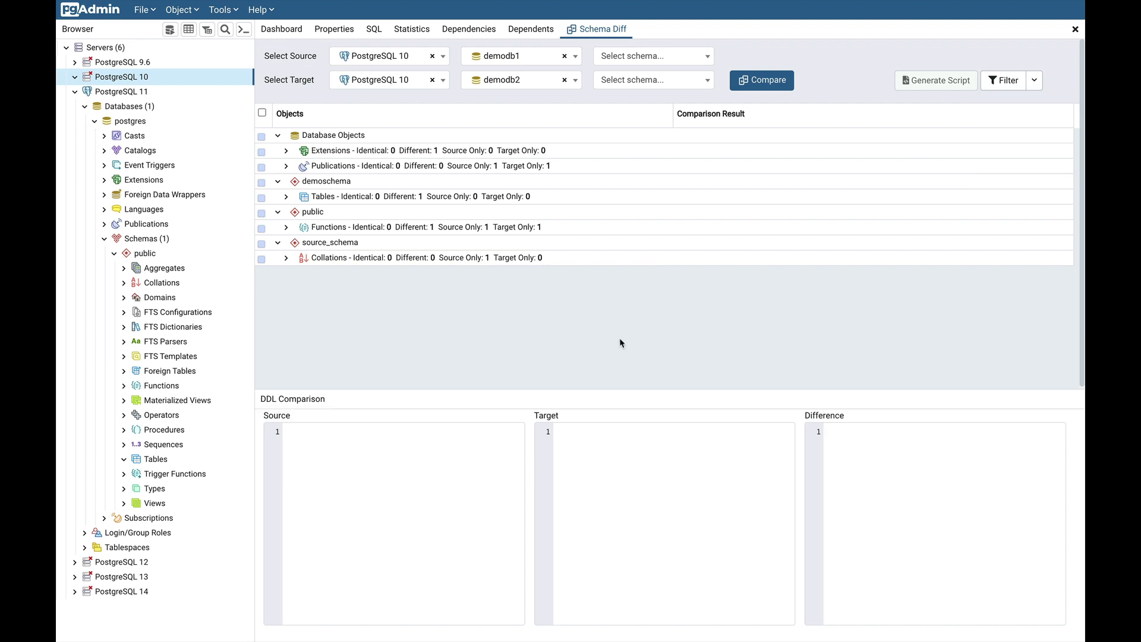
pyautogui.click(1033, 83)
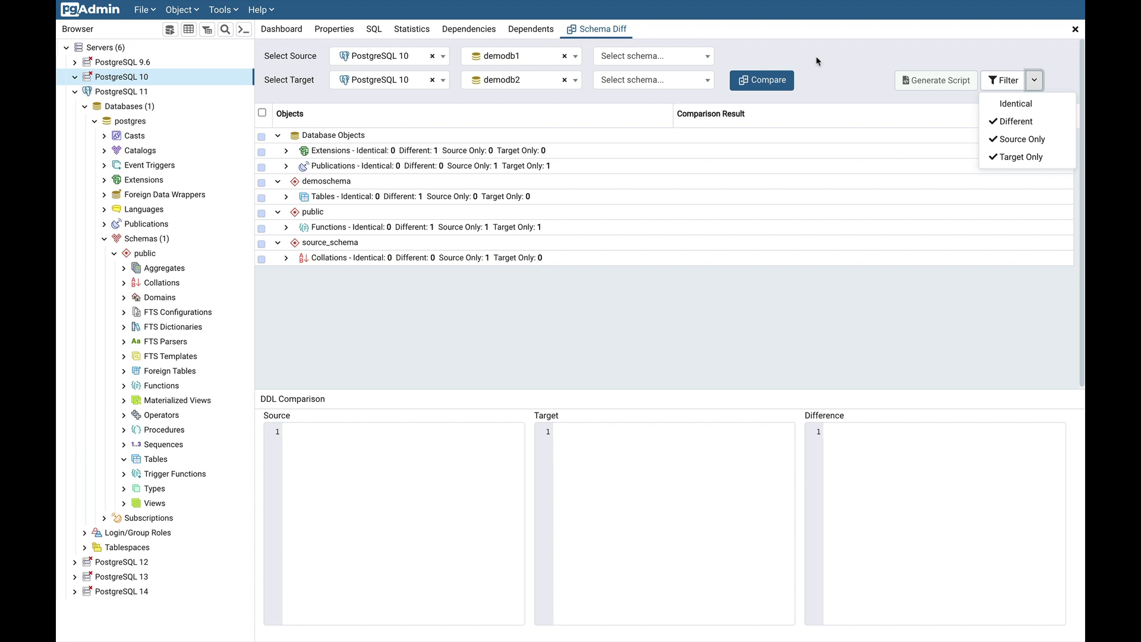
pyautogui.click(294, 180)
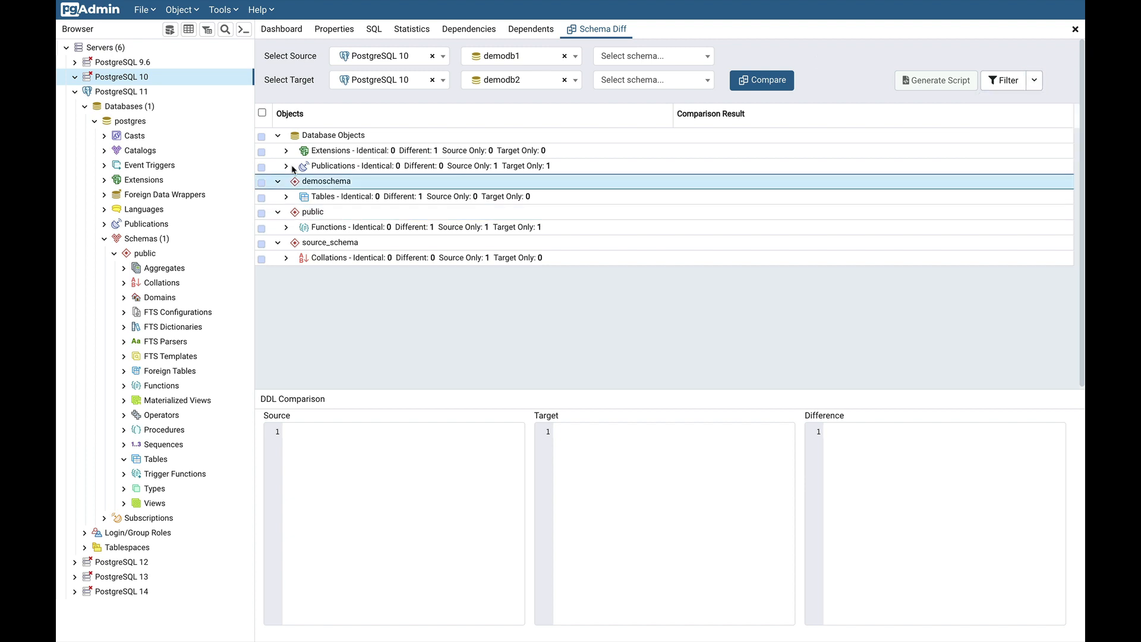
pyautogui.click(289, 153)
pyautogui.click(287, 153)
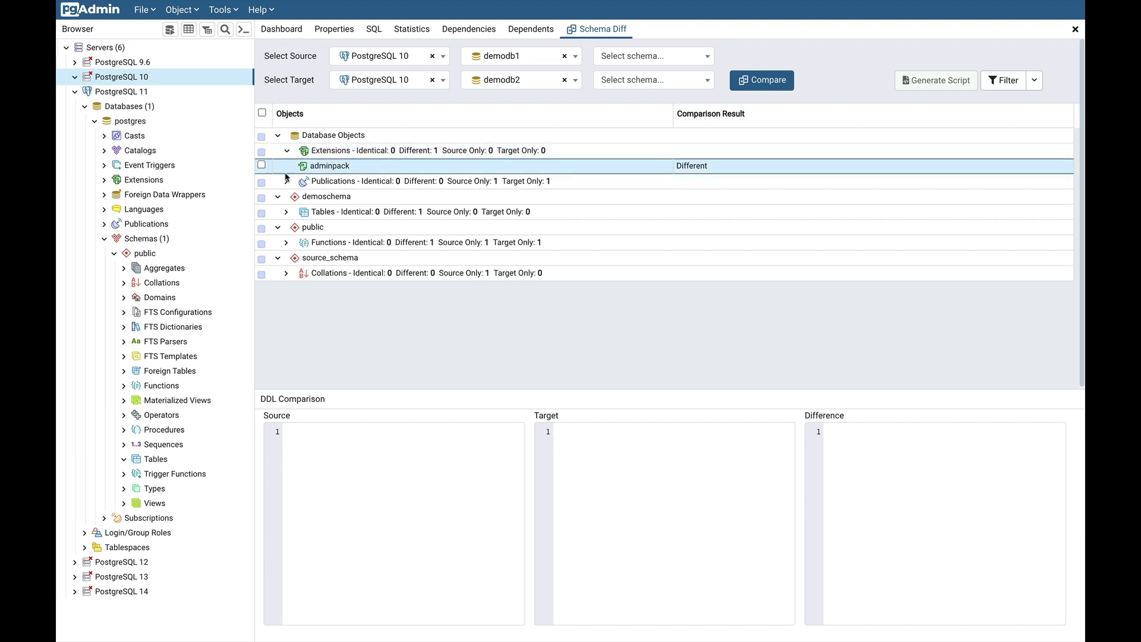
pyautogui.click(286, 181)
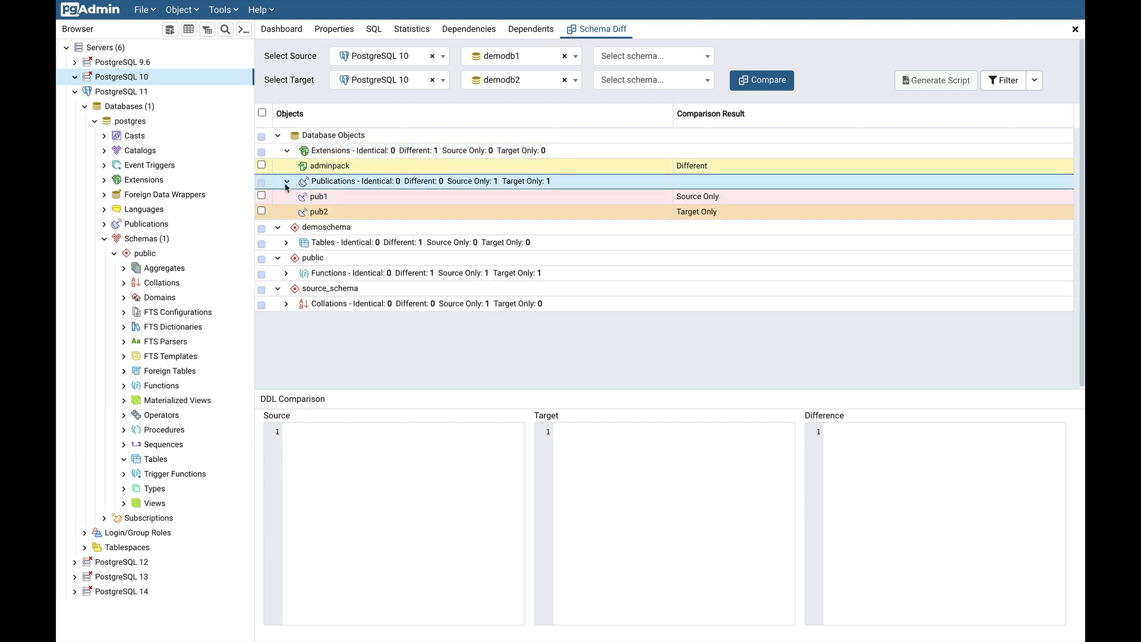
pyautogui.click(286, 274)
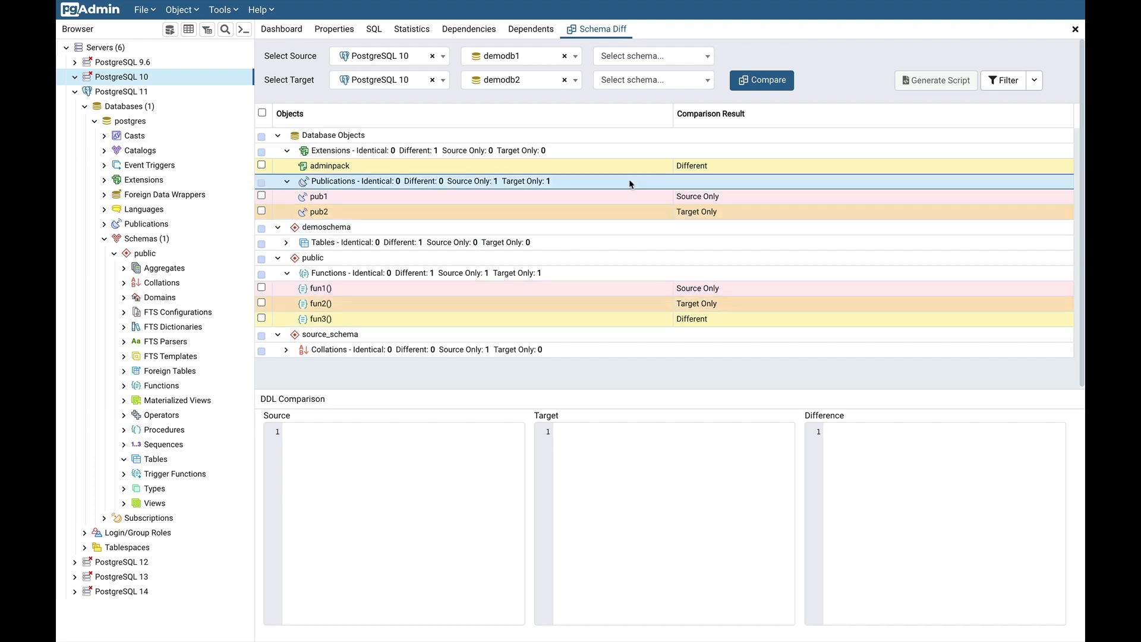
# Filter the results to show Identical objects while keeping Different ones listed
pyautogui.click(1033, 80)
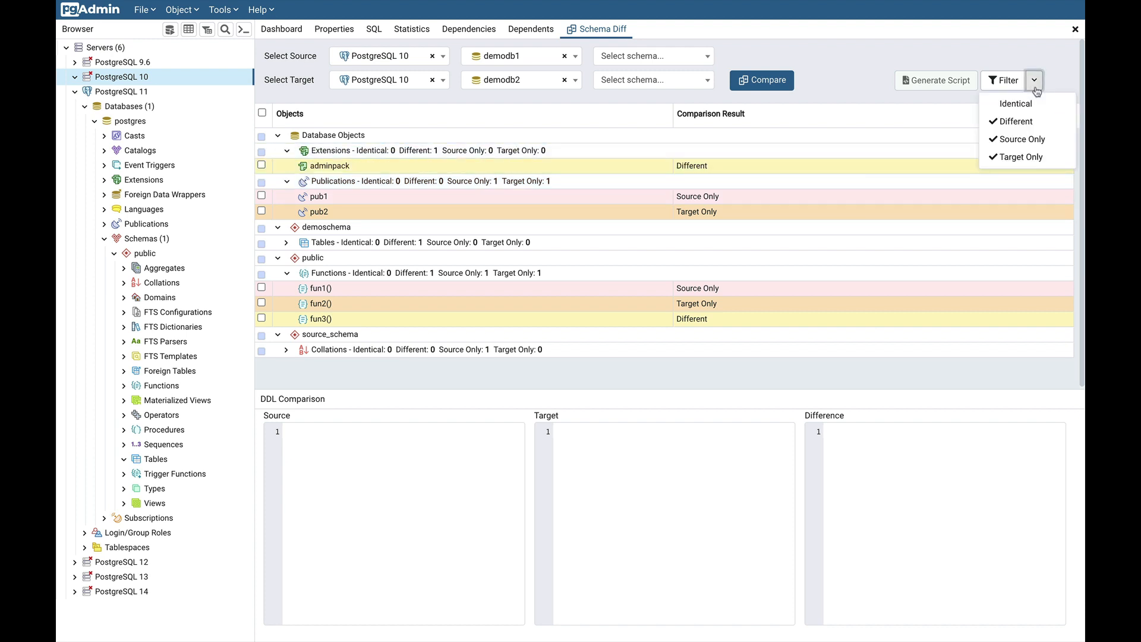
pyautogui.click(1014, 122)
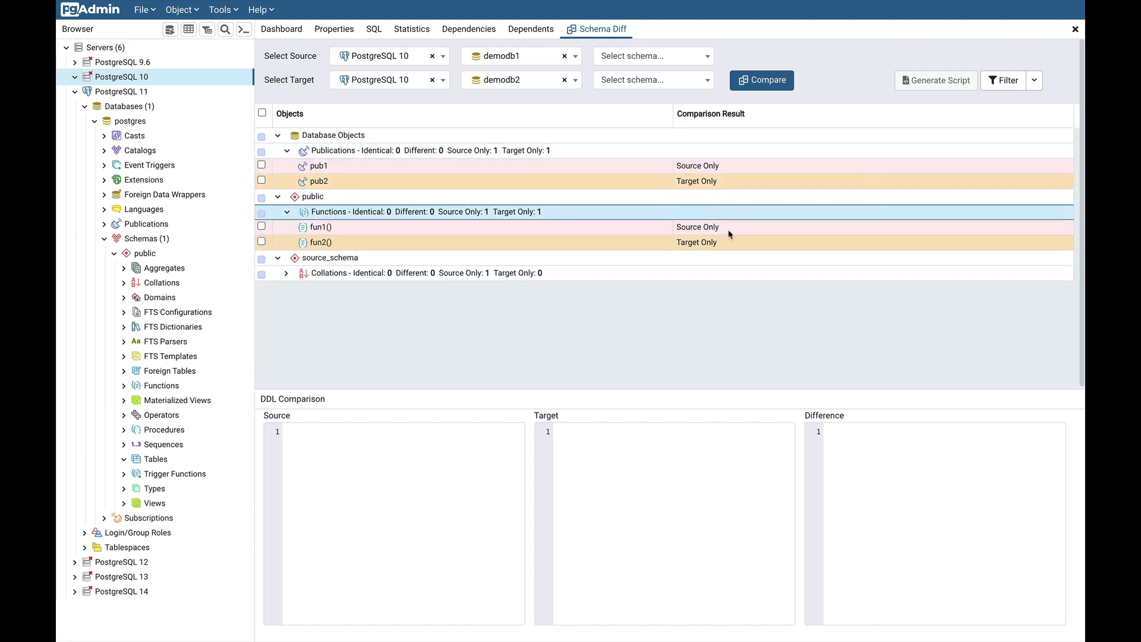
pyautogui.click(1035, 85)
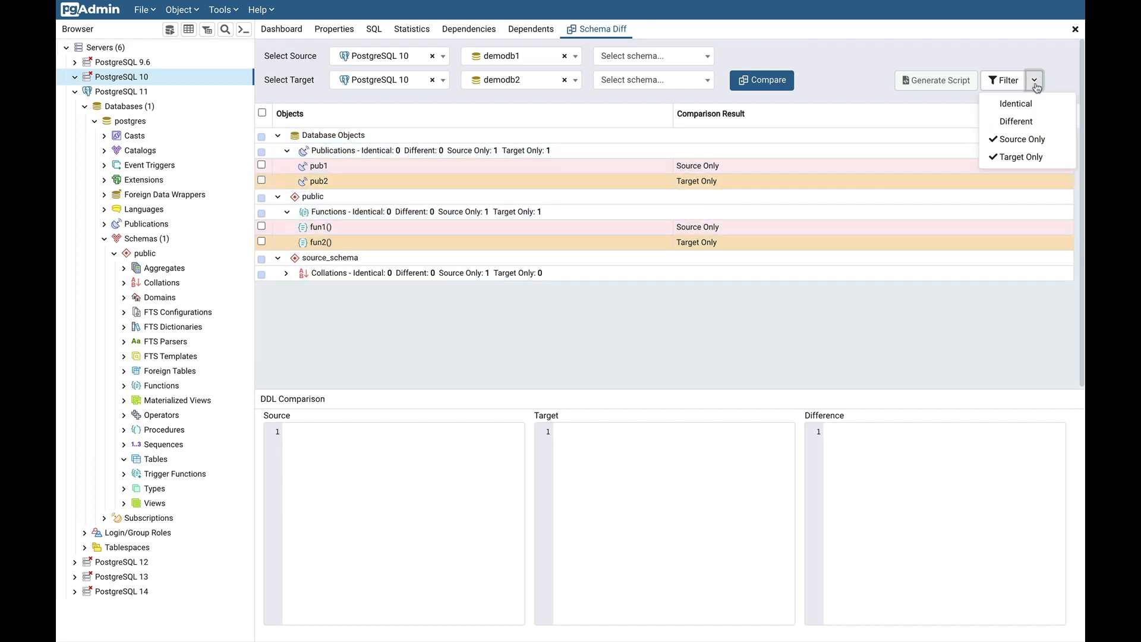
pyautogui.click(1016, 105)
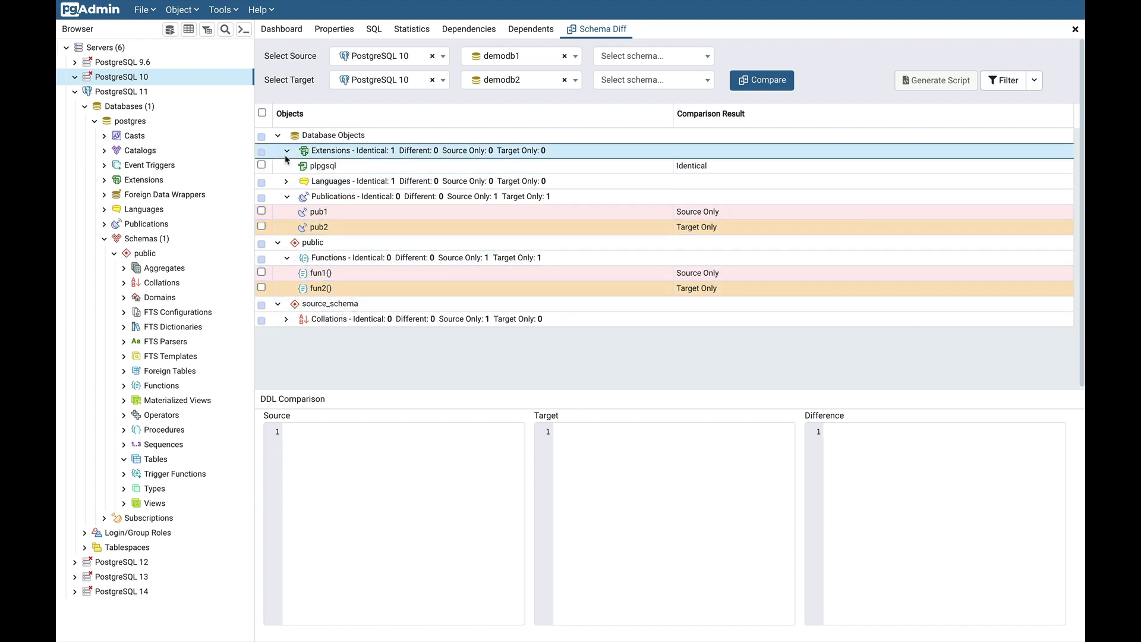
pyautogui.click(1034, 82)
pyautogui.click(1005, 125)
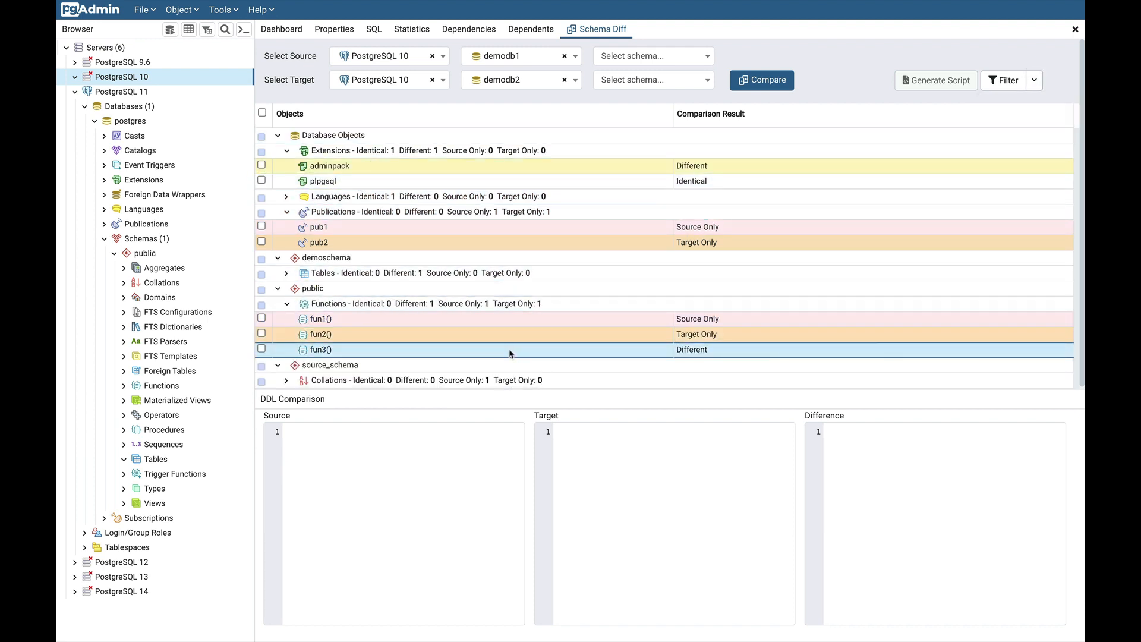
# After checking fun3(), load source-only fun1()'s DDL with an empty target into the comparison panes
pyautogui.click(554, 350)
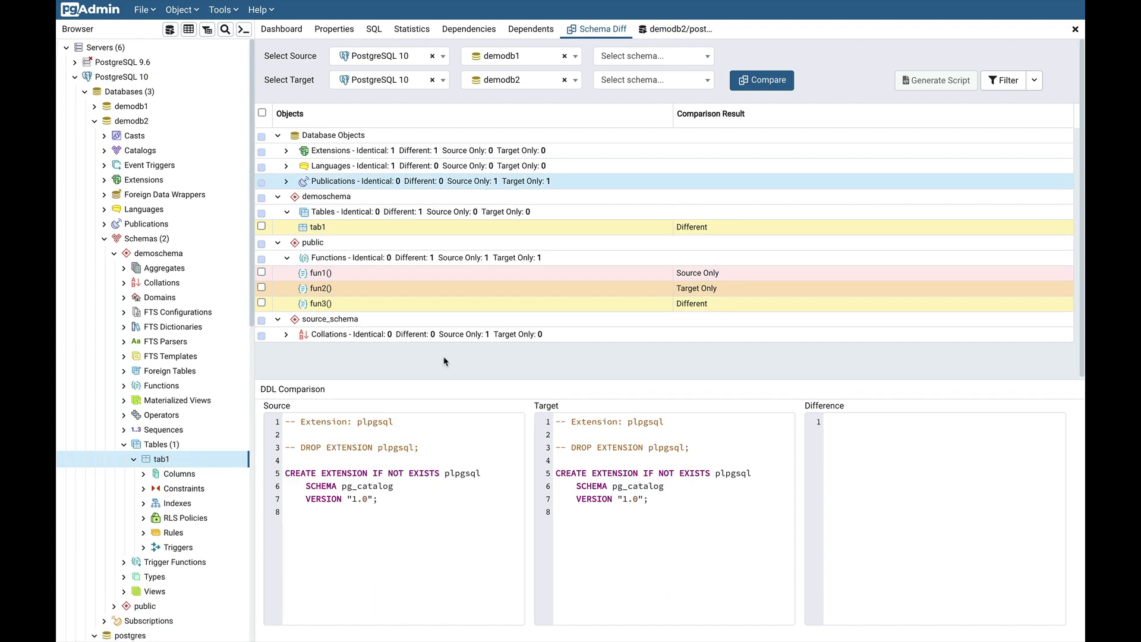
pyautogui.click(477, 275)
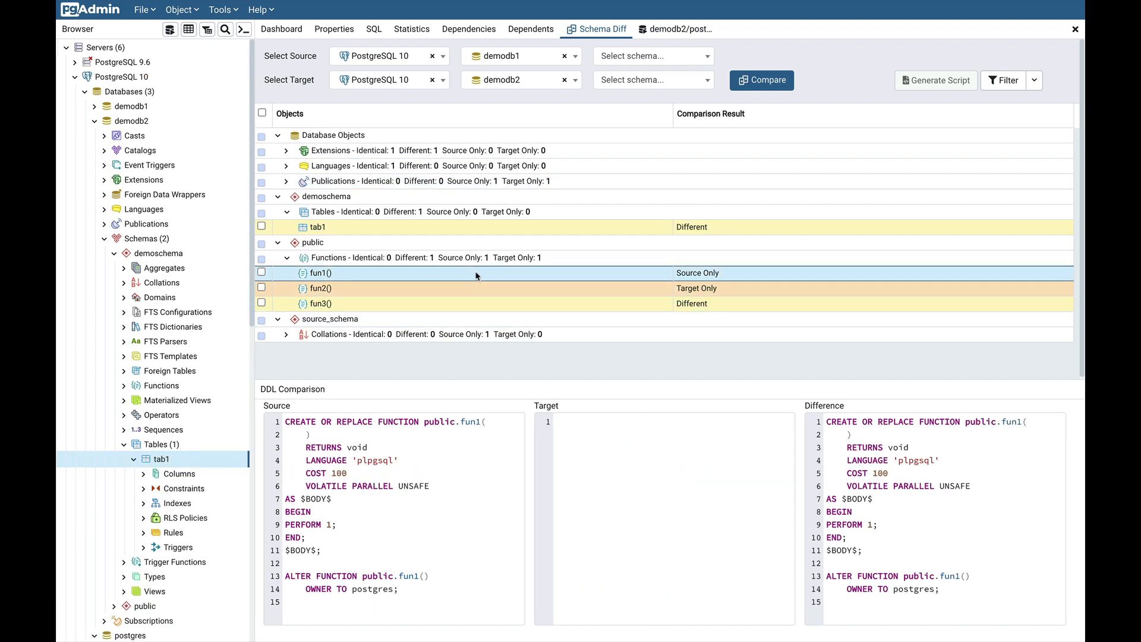
# Copy fun1()'s difference script, then show target-only fun2() with its DROP FUNCTION difference
pyautogui.click(427, 522)
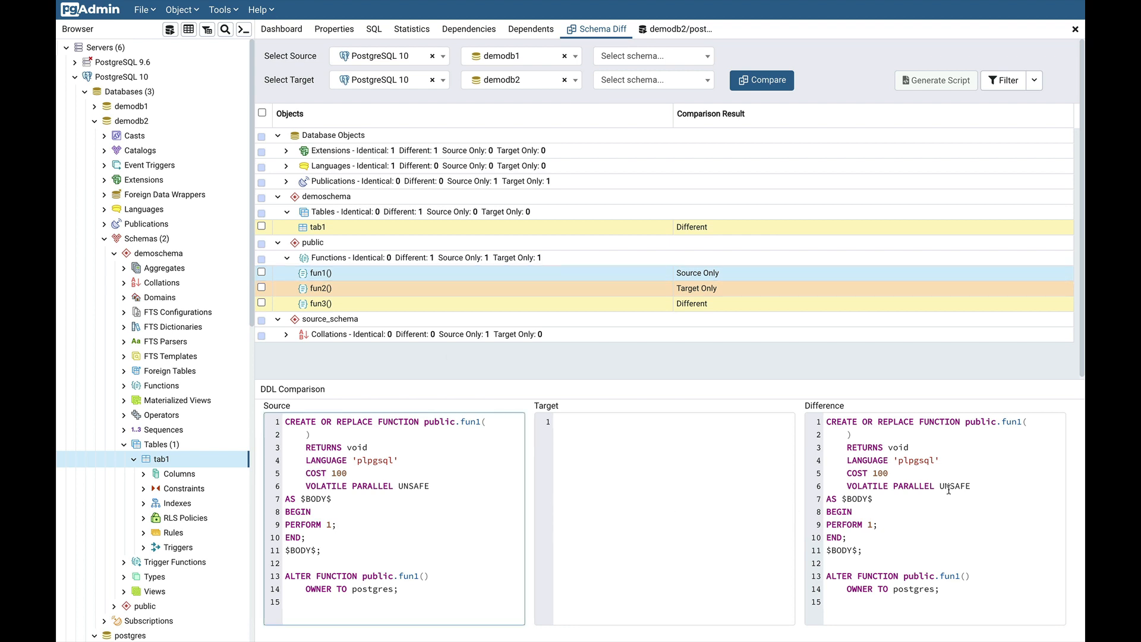
pyautogui.click(944, 519)
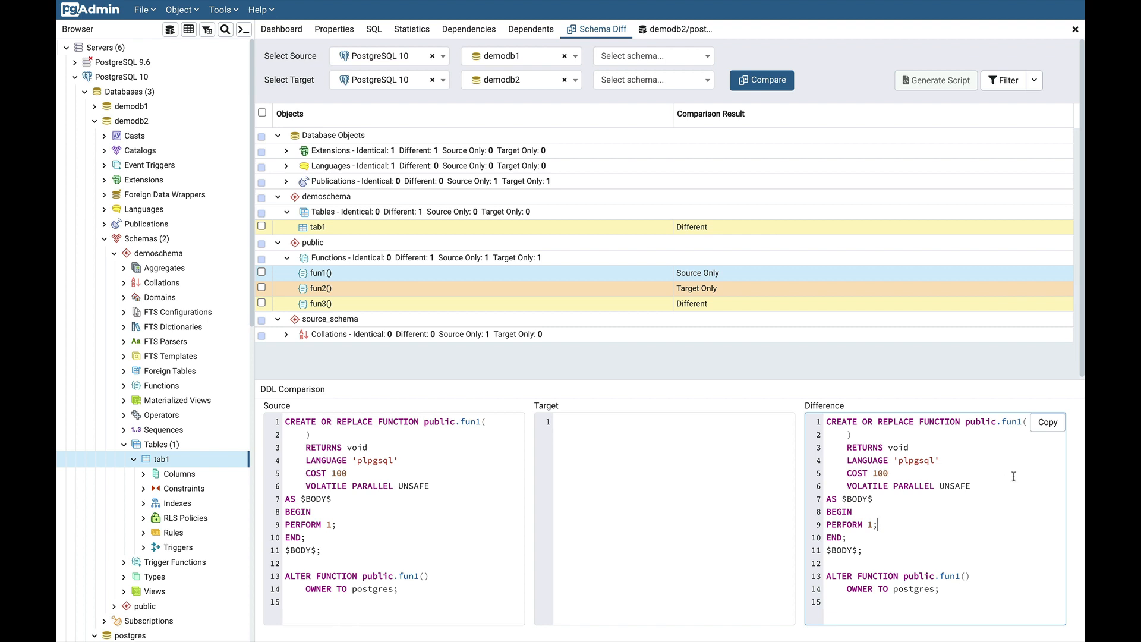
pyautogui.click(1047, 423)
pyautogui.click(417, 293)
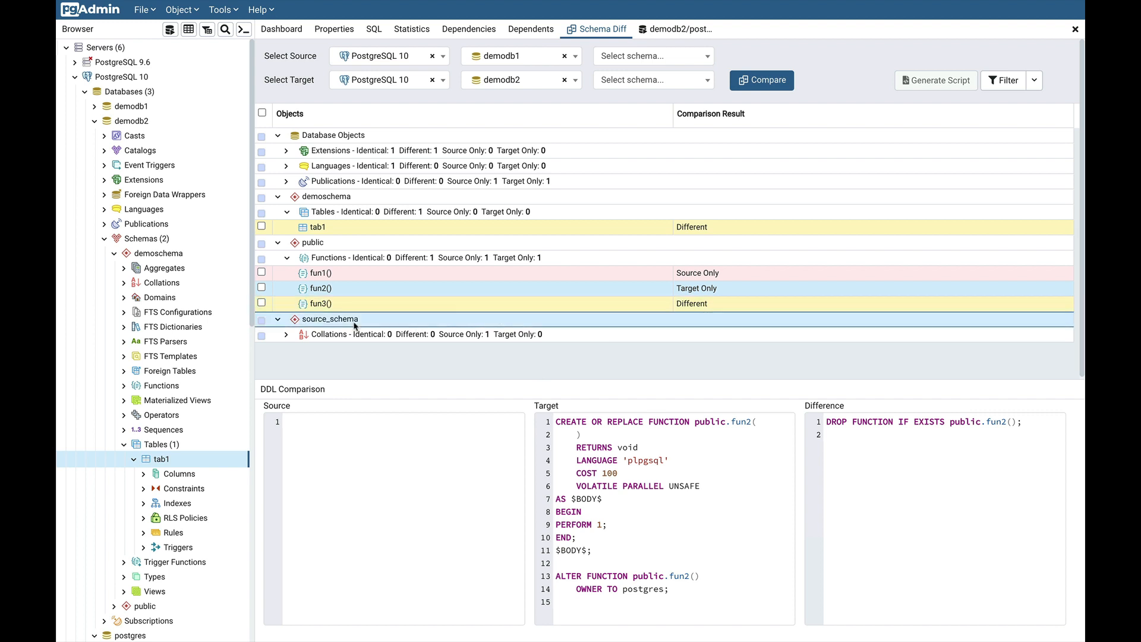
# Read tab1's ALTER statements dropping country and adding city, then tick tab1 for syncing
pyautogui.click(409, 230)
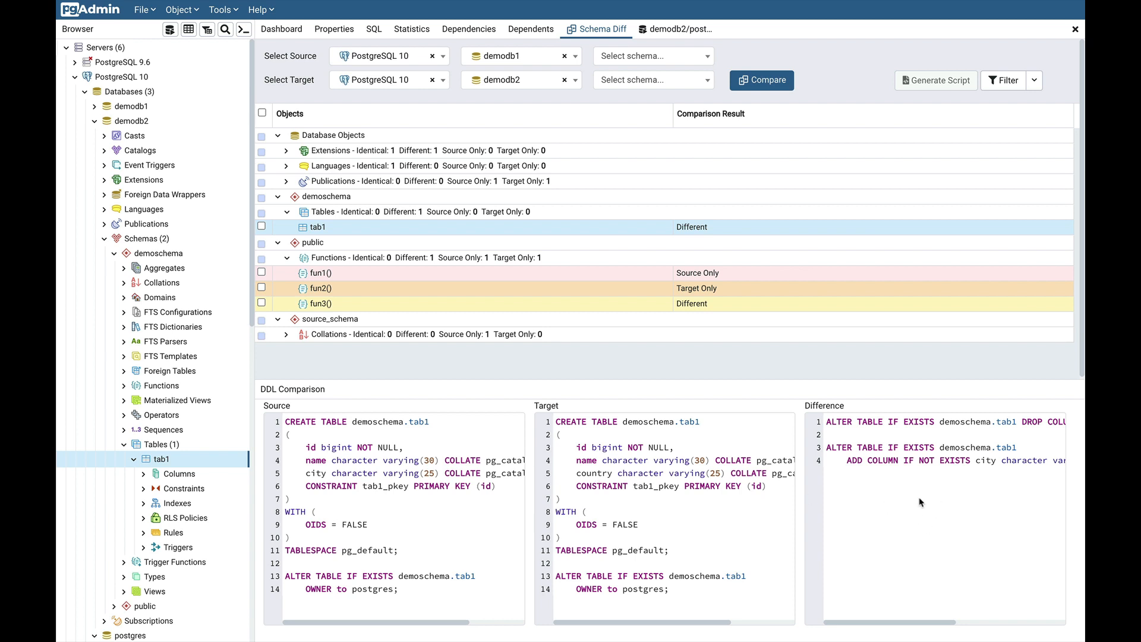
pyautogui.hscroll(5, 903, 514)
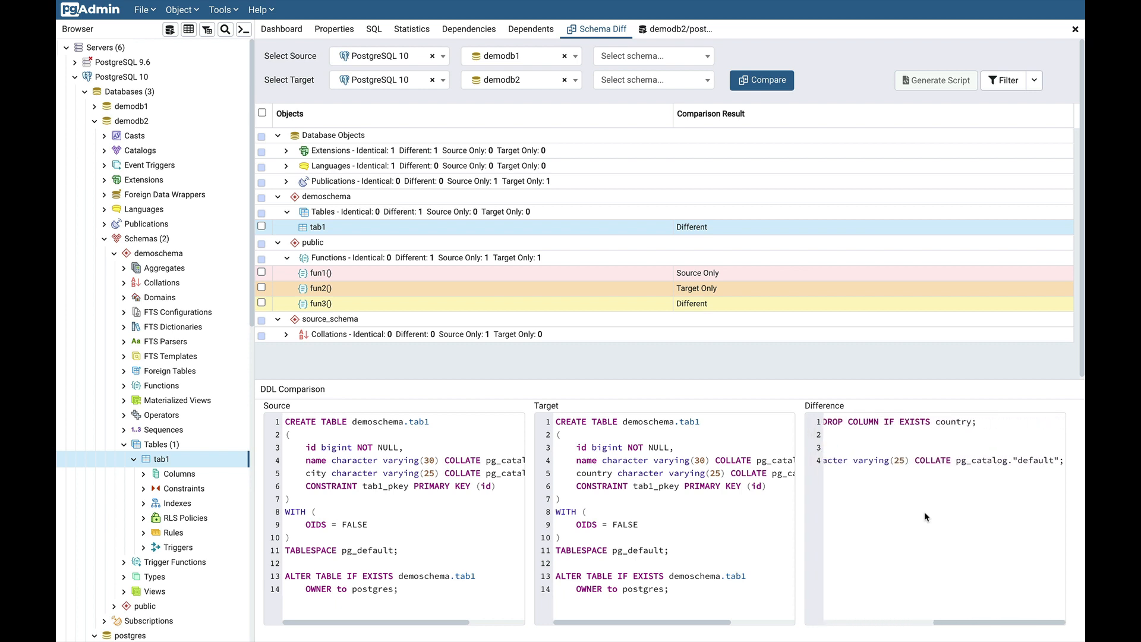
pyautogui.hscroll(-5, 920, 516)
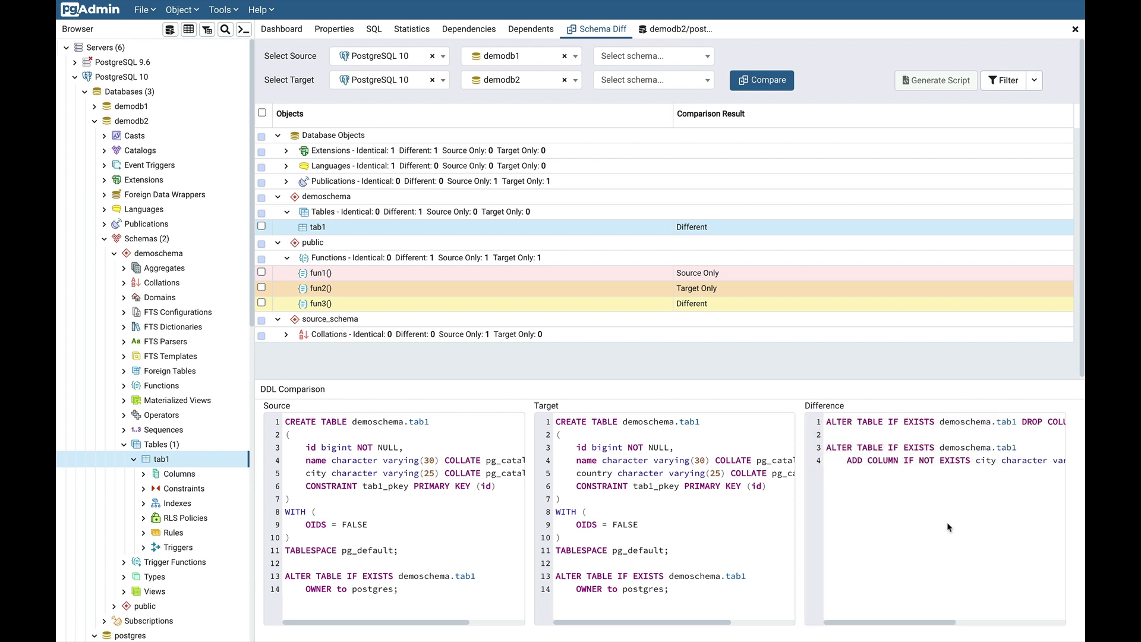
pyautogui.hscroll(3, 962, 522)
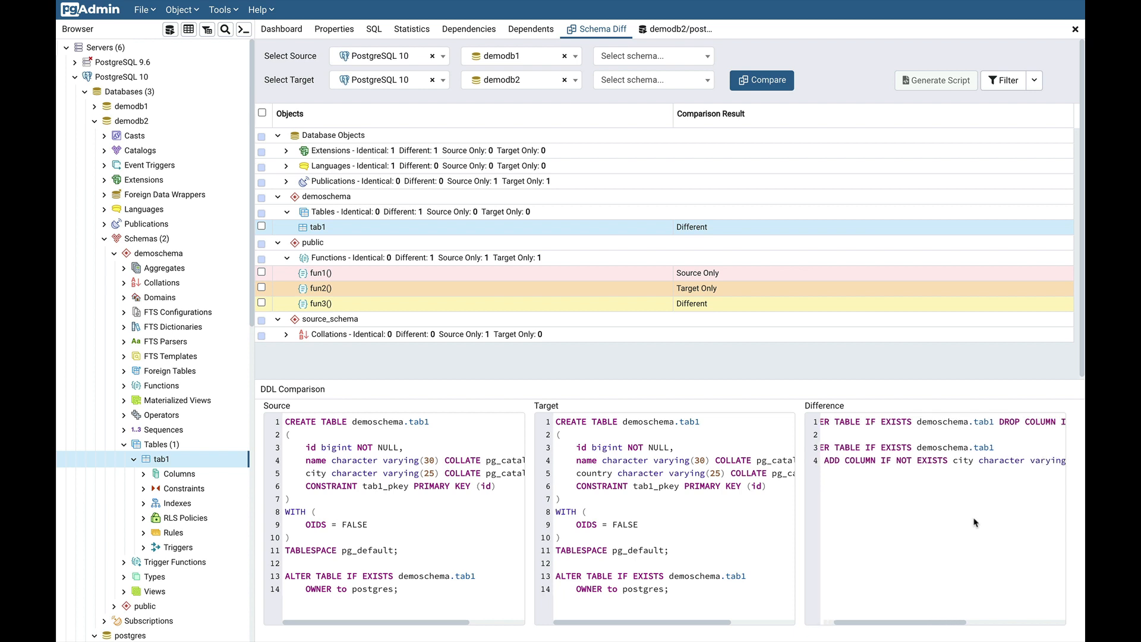
pyautogui.hscroll(2, 974, 522)
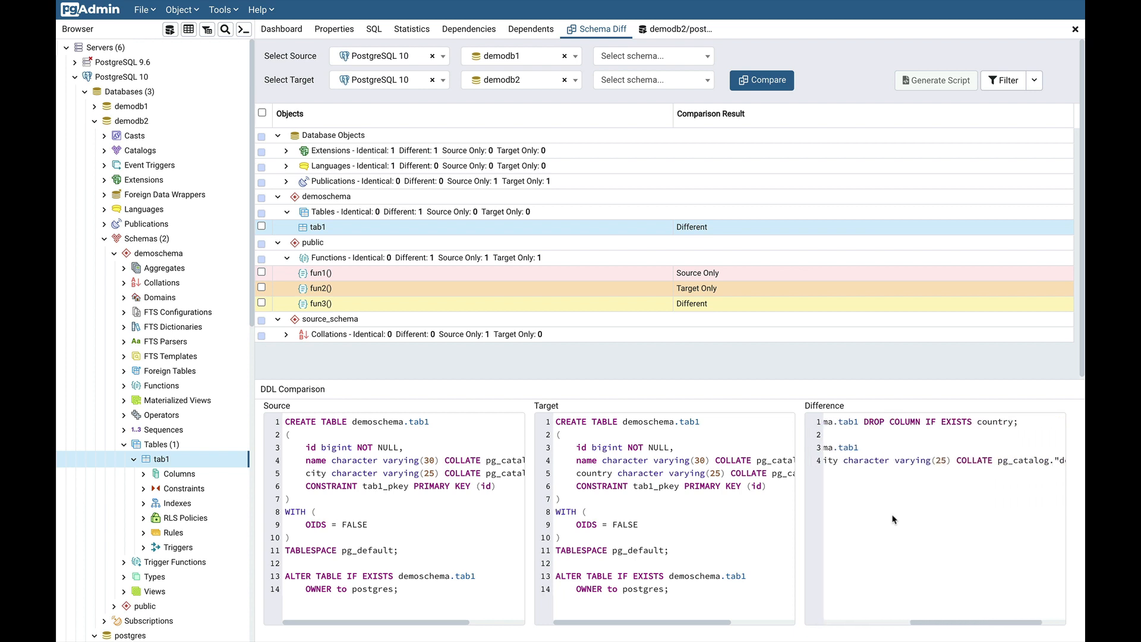
pyautogui.hscroll(-5, 894, 518)
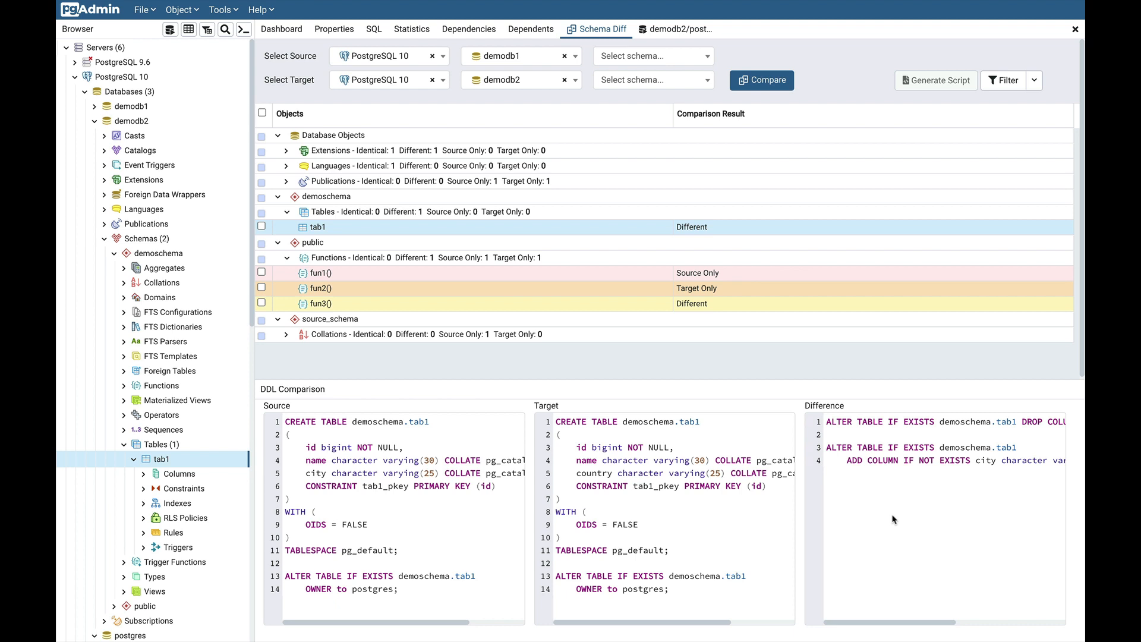
pyautogui.hscroll(1, 961, 512)
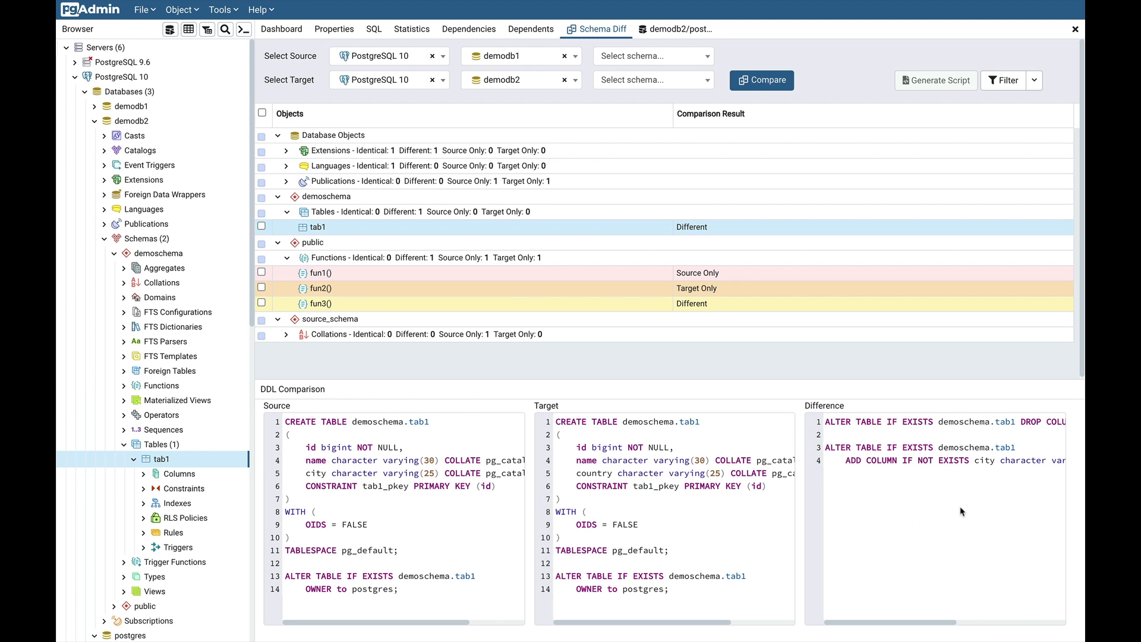
pyautogui.hscroll(8, 962, 511)
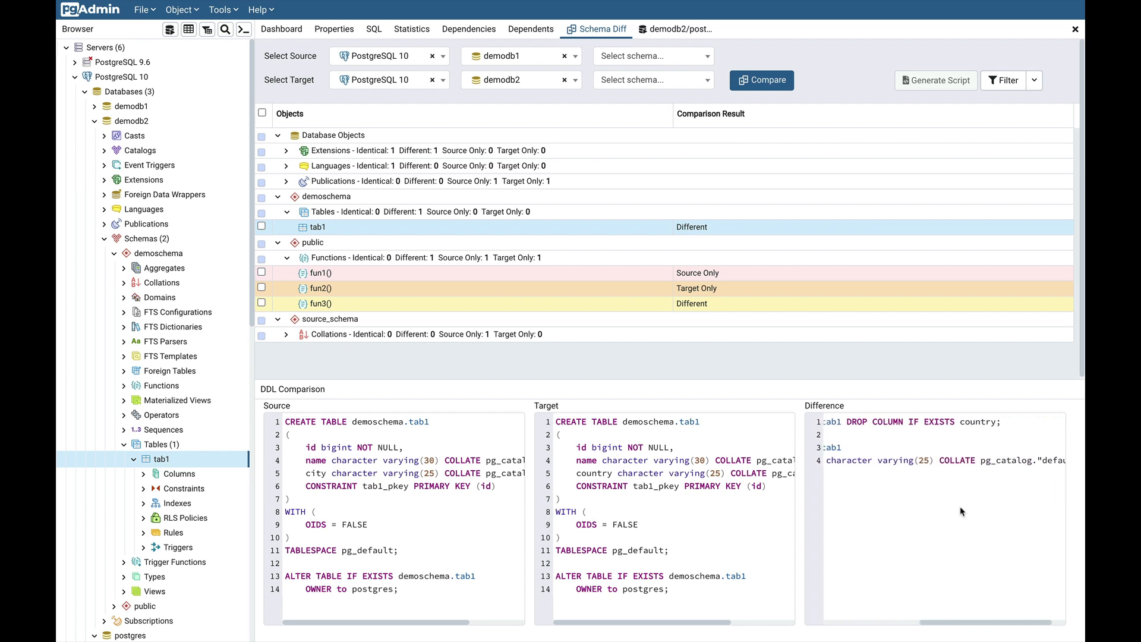
pyautogui.hscroll(-8, 961, 511)
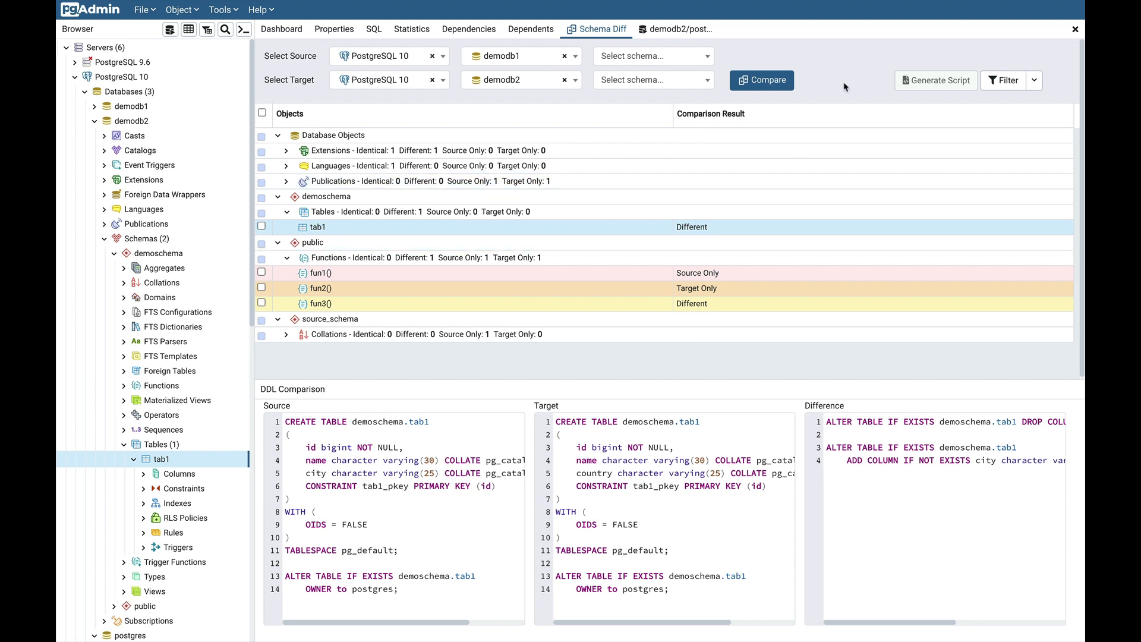
pyautogui.click(261, 227)
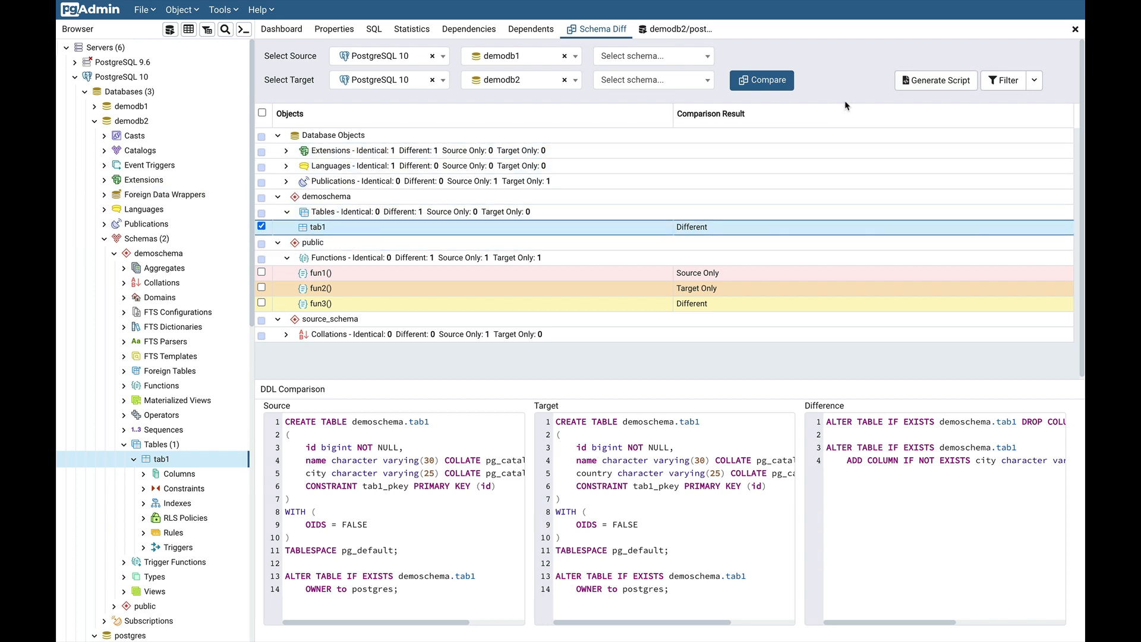
# Generate the tab1 sync script, execute it on demodb2, and return to Schema Diff
pyautogui.click(933, 82)
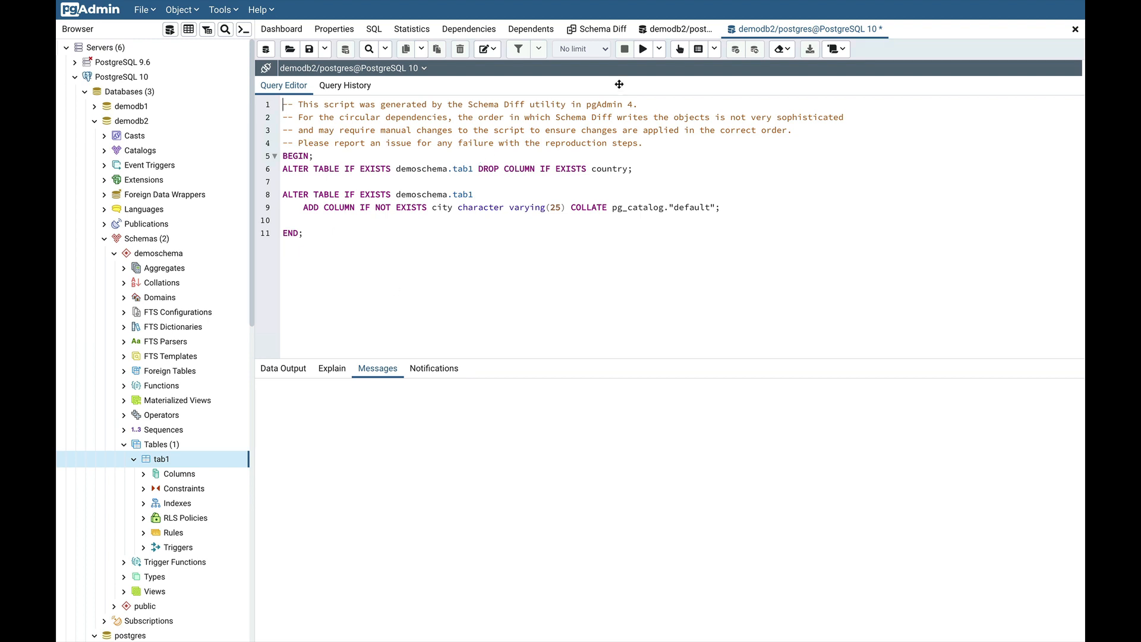
pyautogui.click(646, 52)
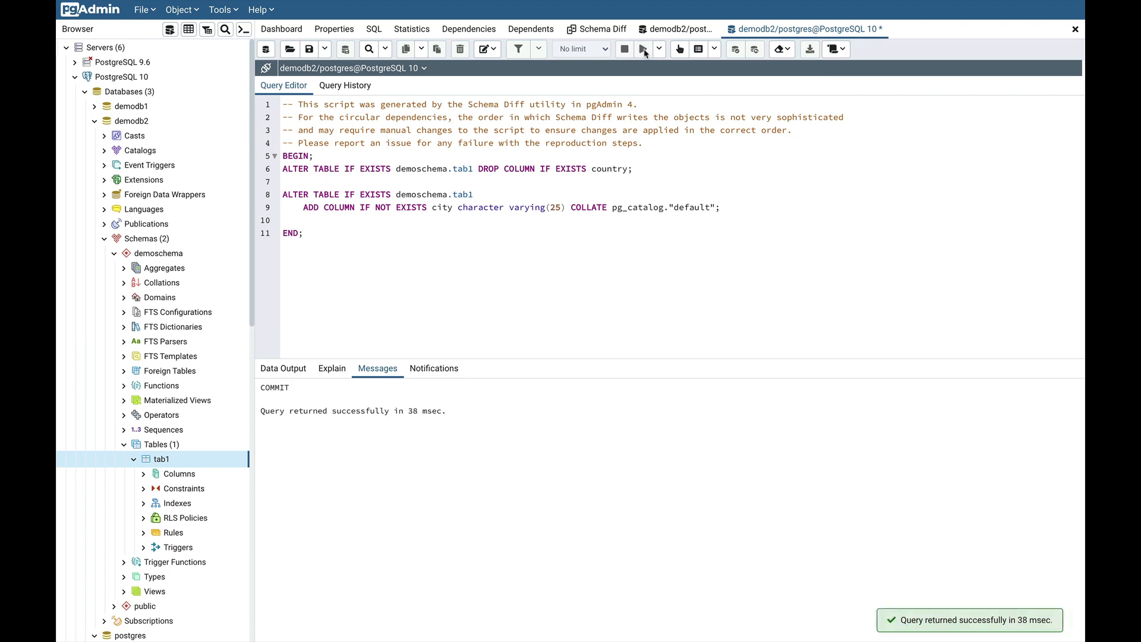
pyautogui.click(594, 28)
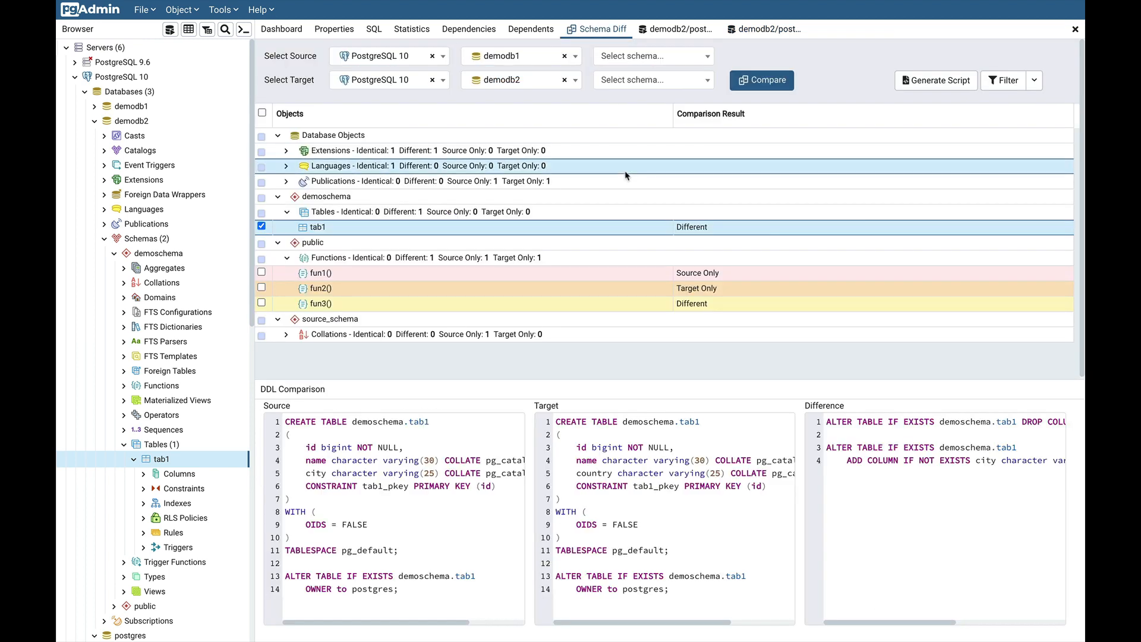
# Re-run Compare, confirm tab1 is Identical, and show collation col1's CREATE COLLATION DDL
pyautogui.click(767, 83)
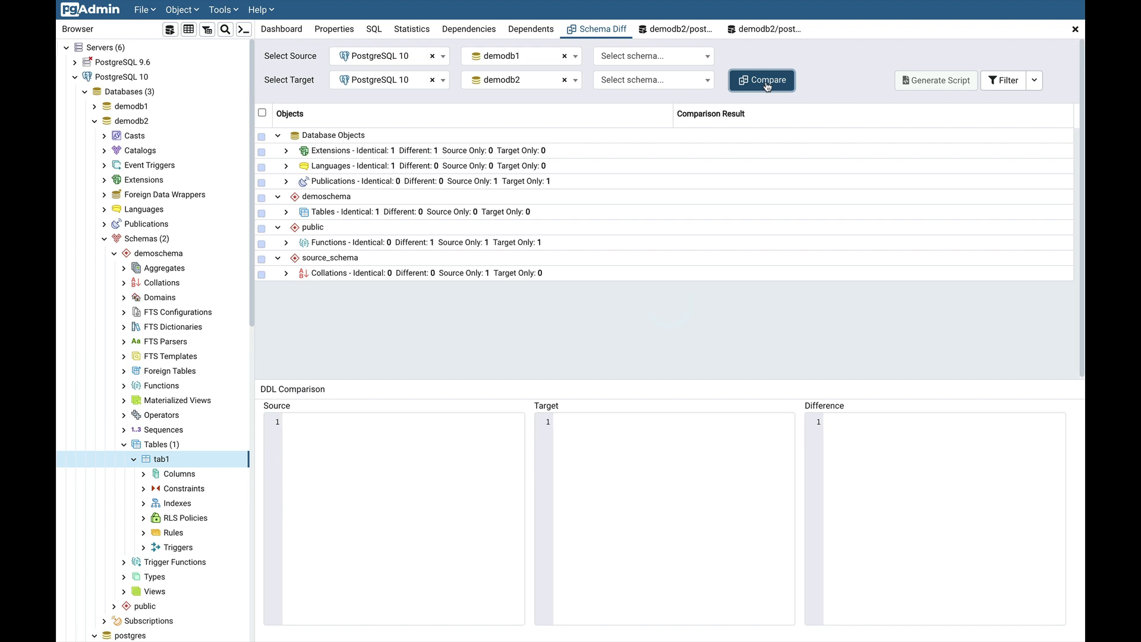
pyautogui.click(287, 212)
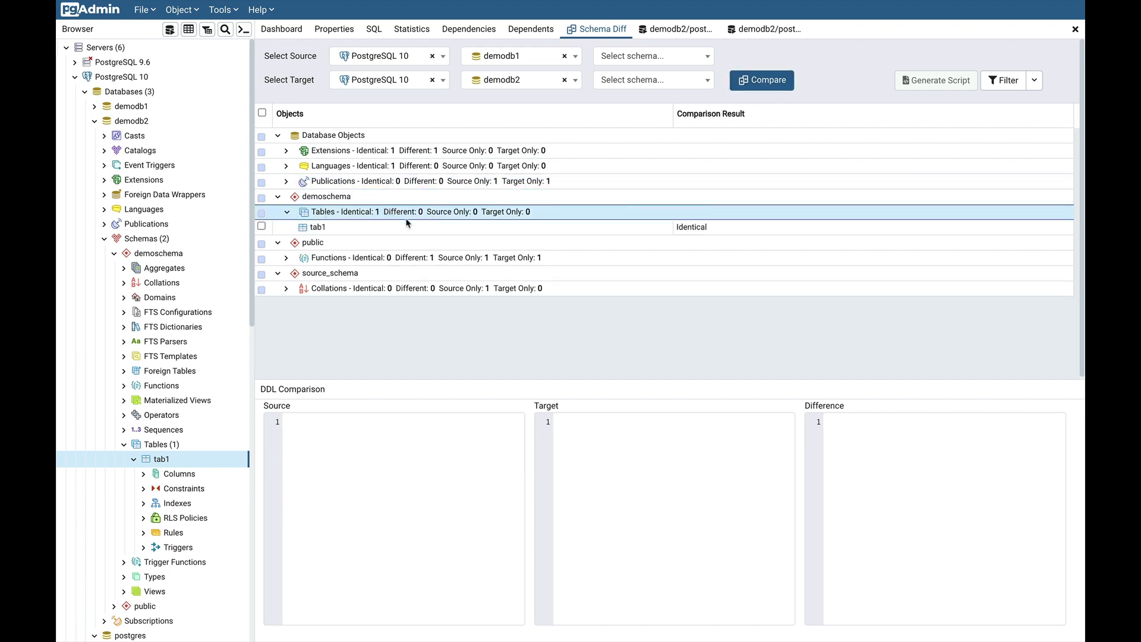
pyautogui.click(398, 227)
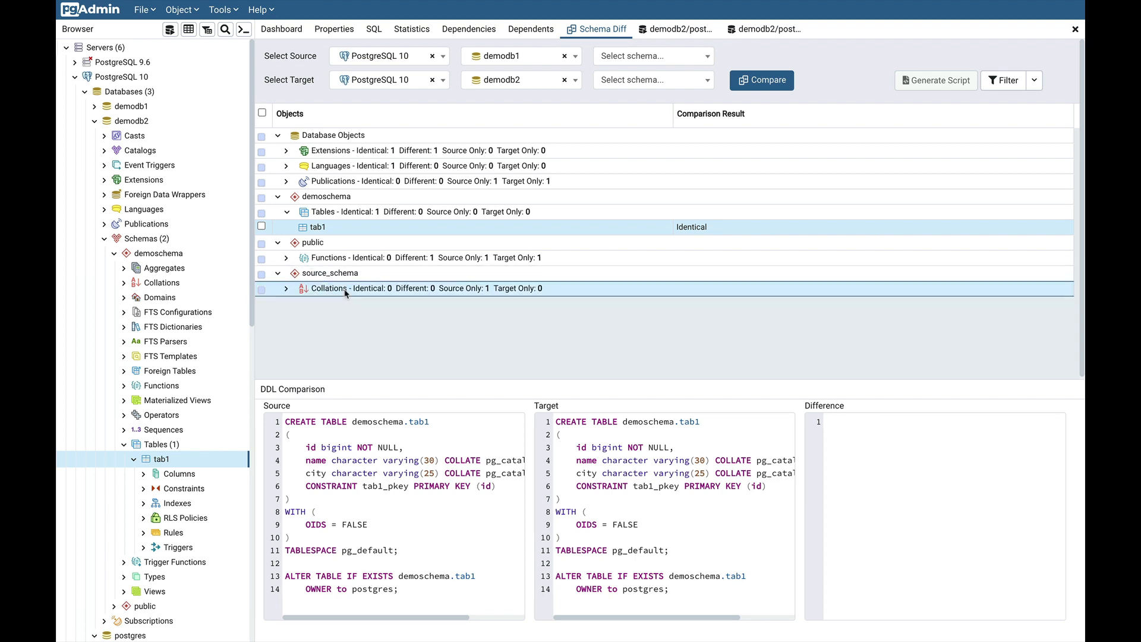
pyautogui.click(287, 288)
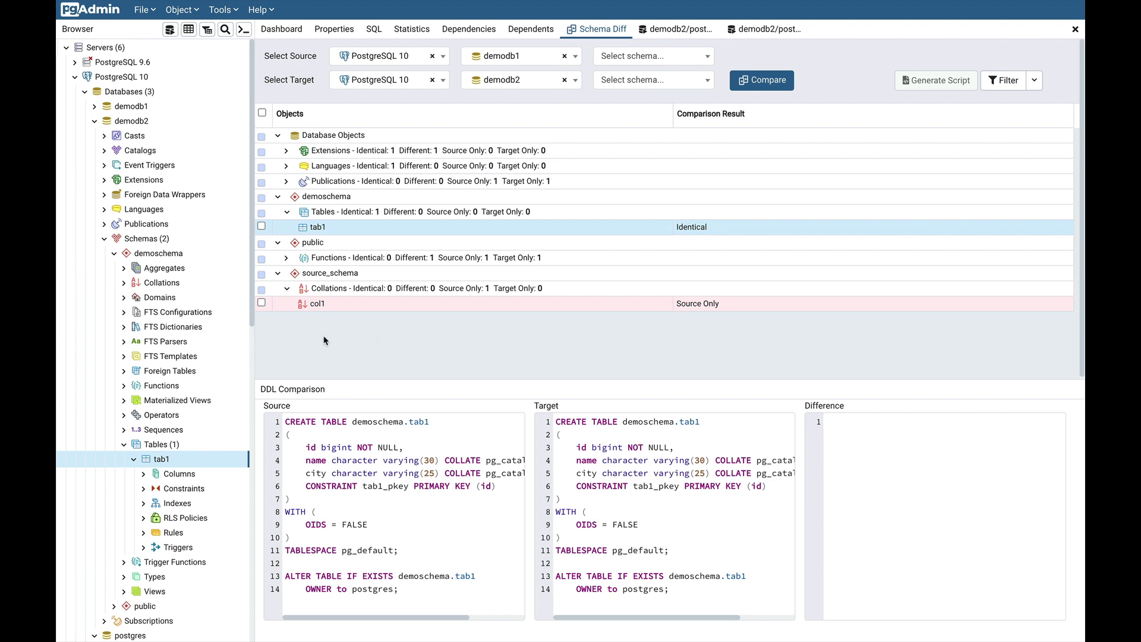
pyautogui.click(358, 310)
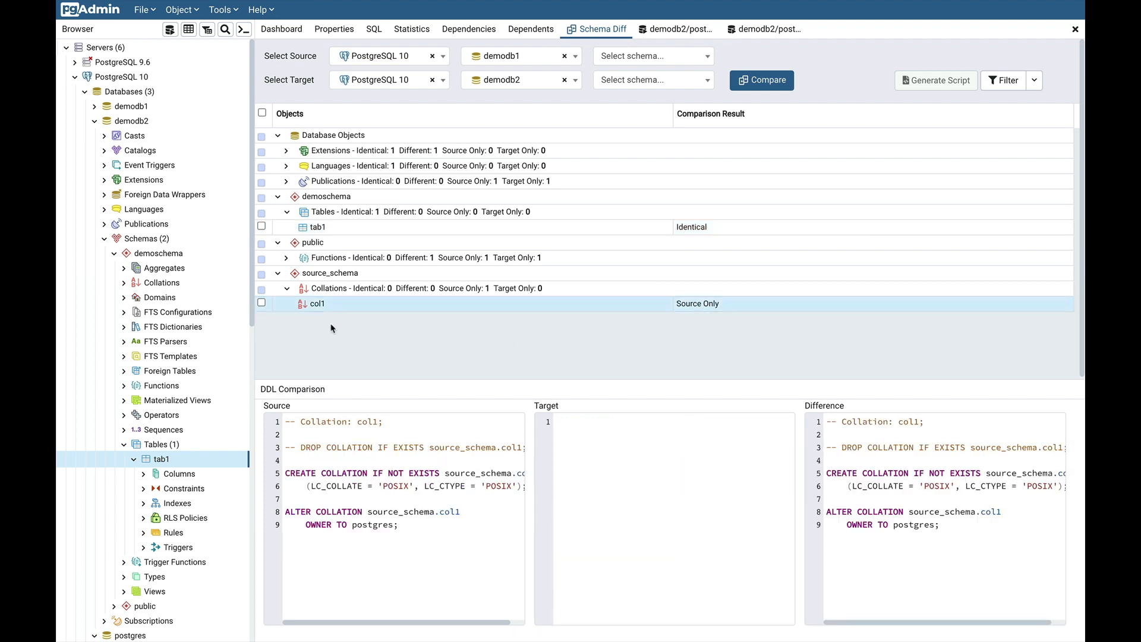
# Tick col1, generate its sync script, and select the CREATE SCHEMA and collation statements
pyautogui.click(261, 303)
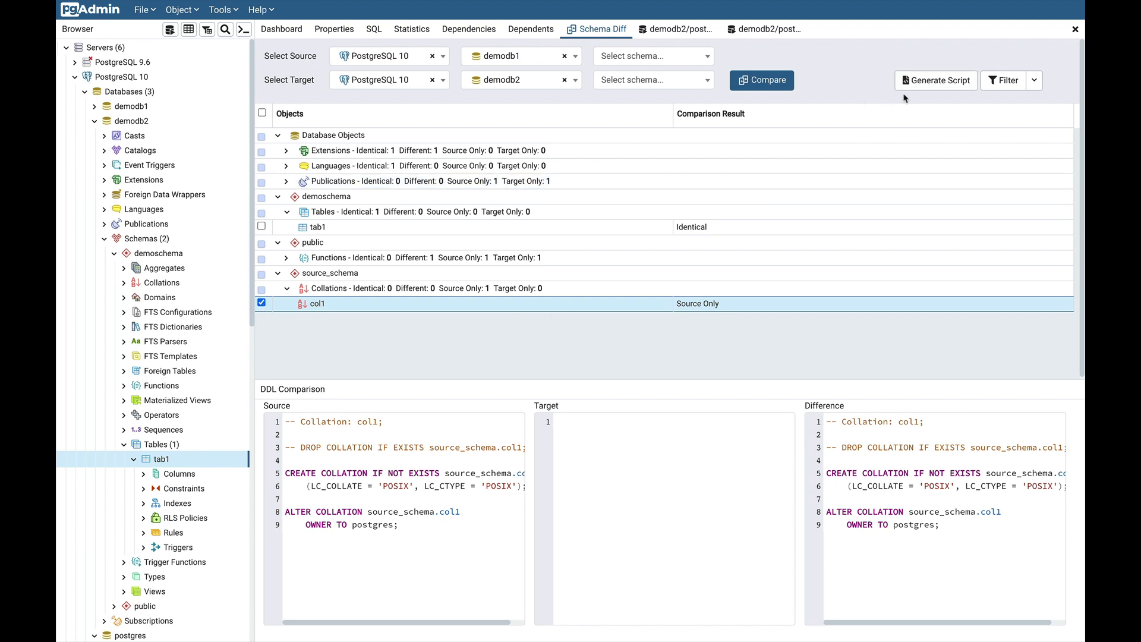
pyautogui.click(933, 86)
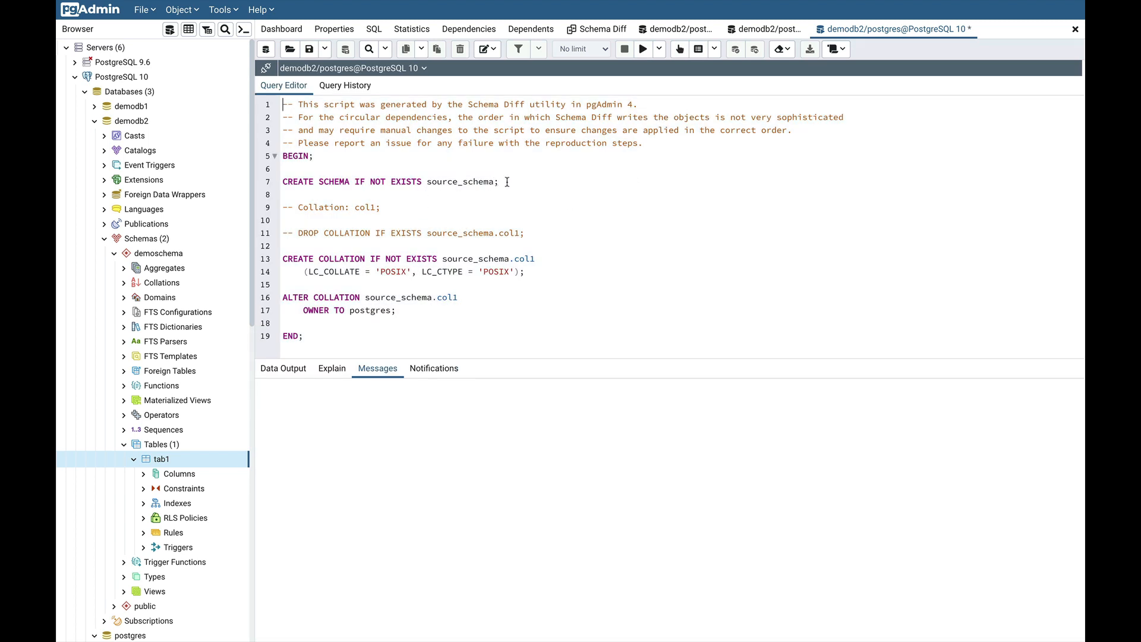
pyautogui.moveTo(505, 181); pyautogui.dragTo(279, 184)
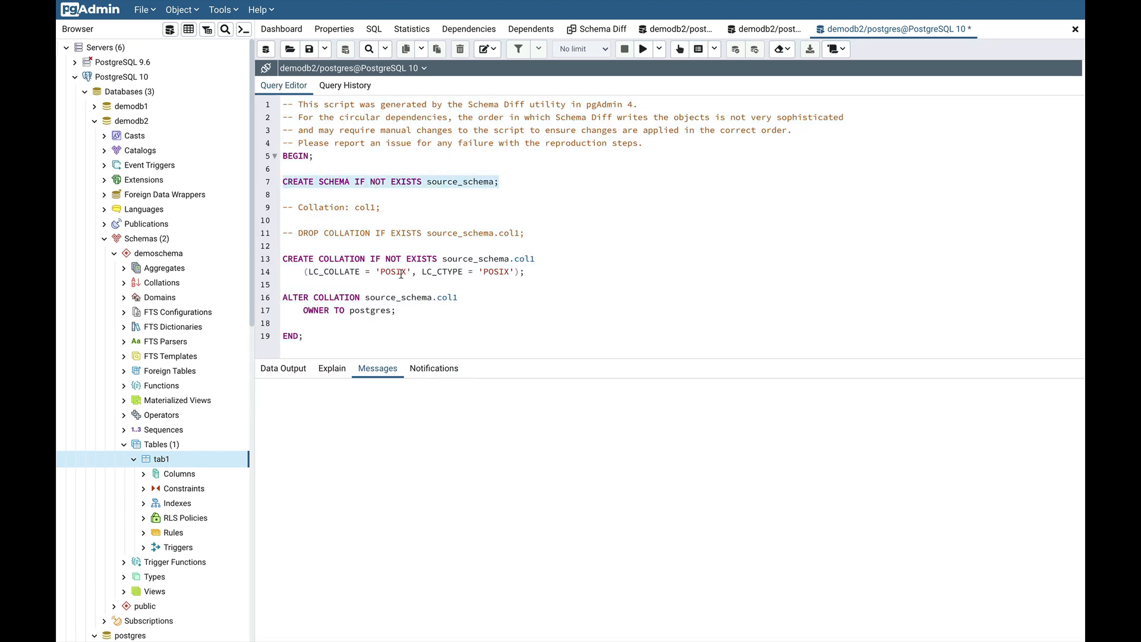
pyautogui.moveTo(398, 310); pyautogui.dragTo(280, 250)
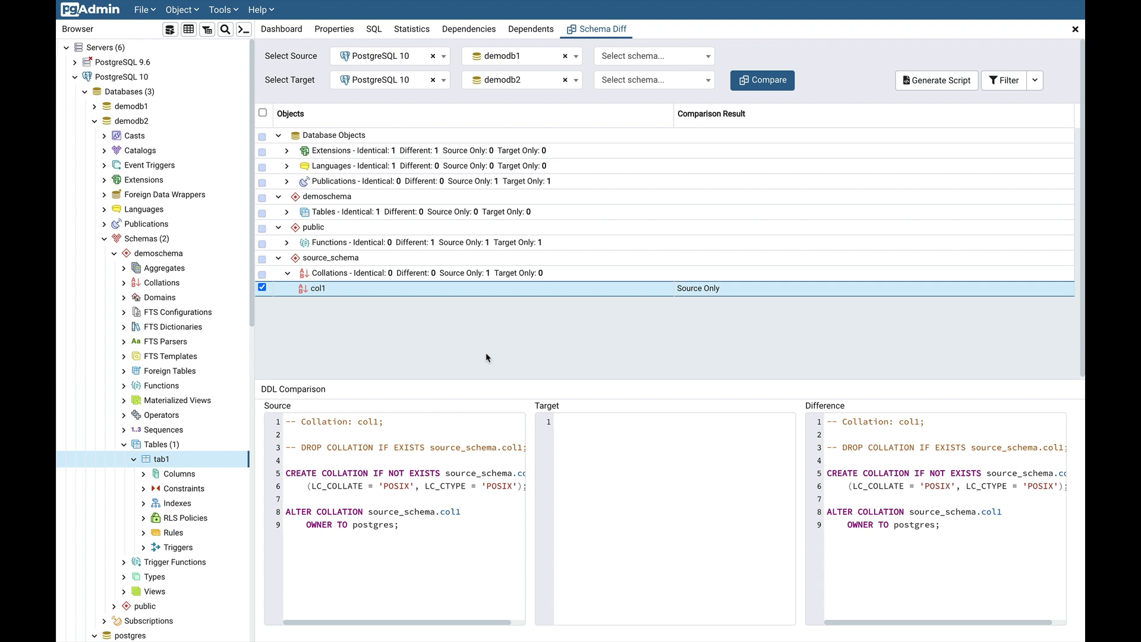
# Use postgres for both databases, demosc1 as source and demosc2 as target schema, then Compare
pyautogui.click(535, 63)
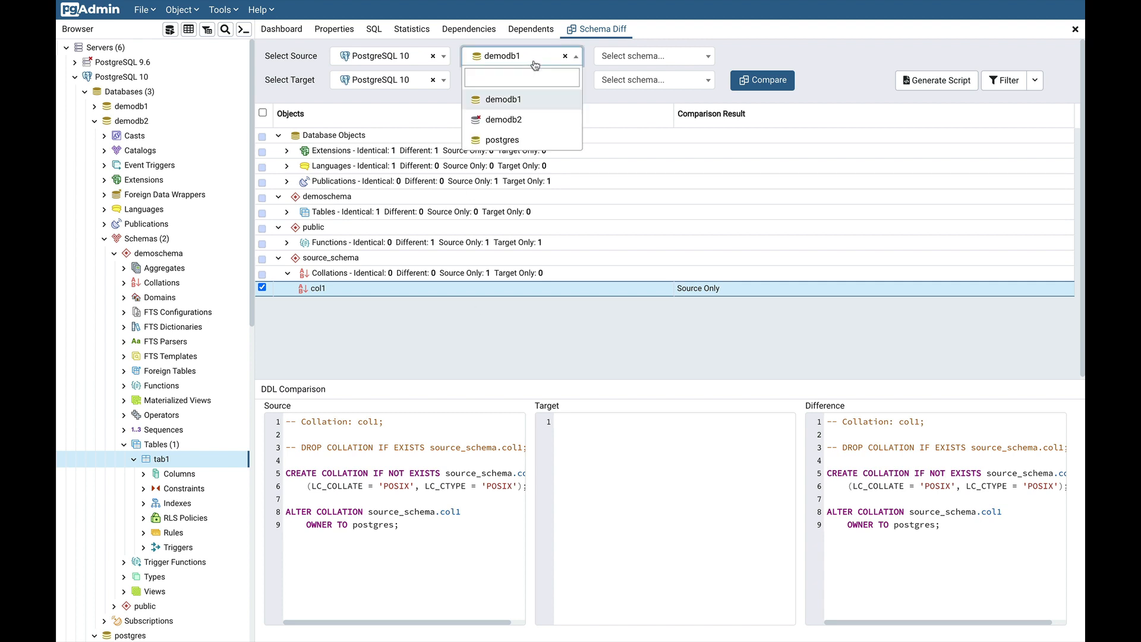
pyautogui.click(502, 140)
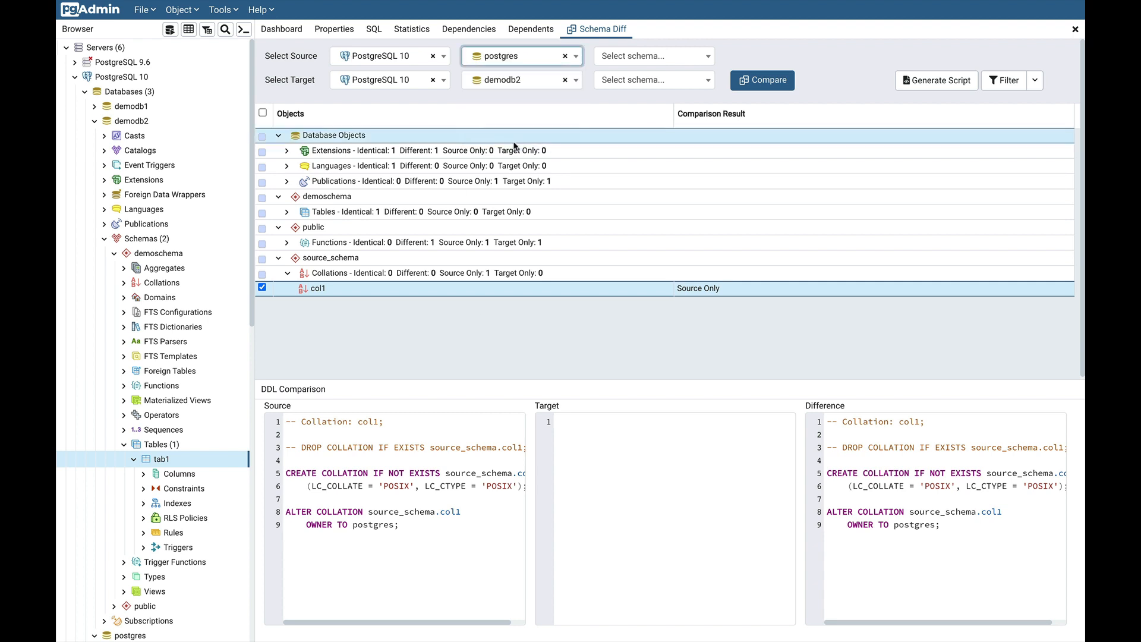
pyautogui.click(530, 86)
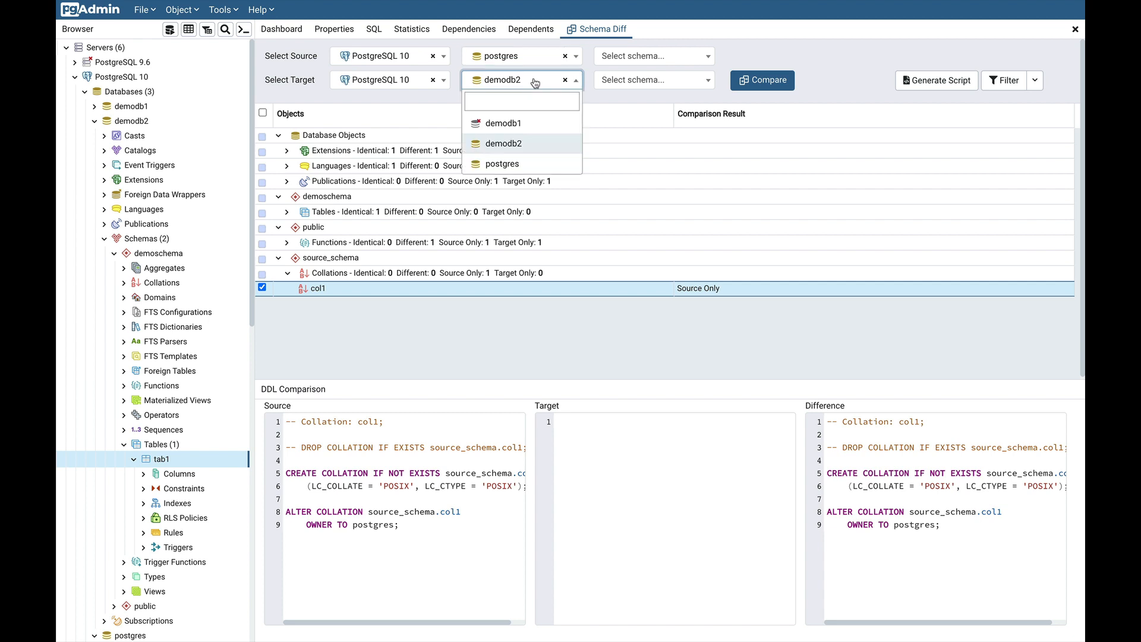
pyautogui.click(502, 164)
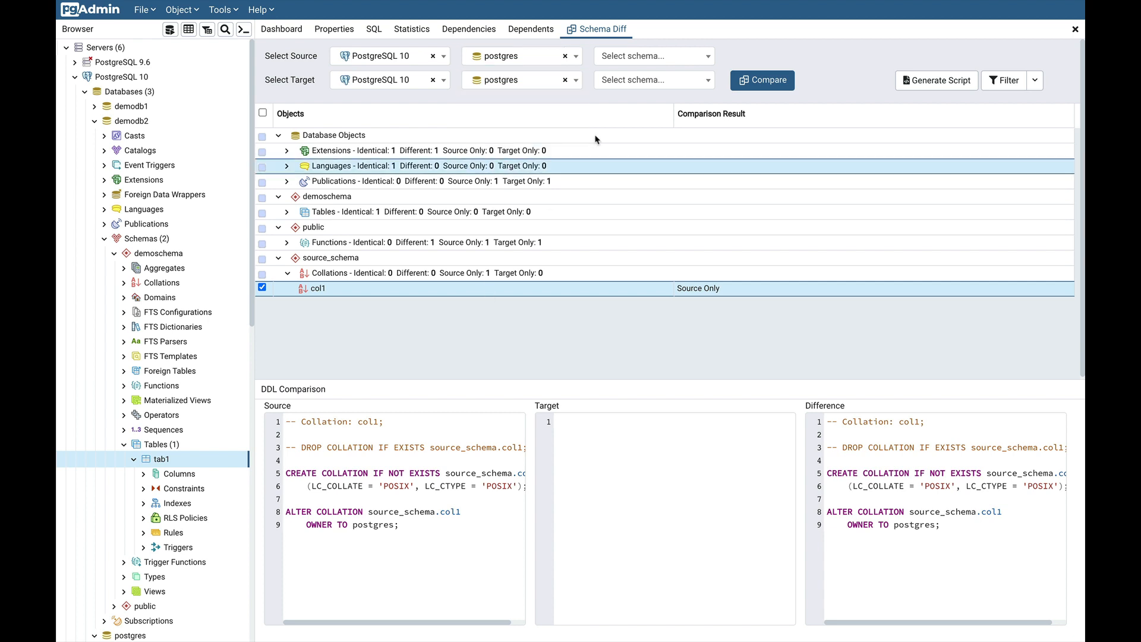
pyautogui.click(660, 60)
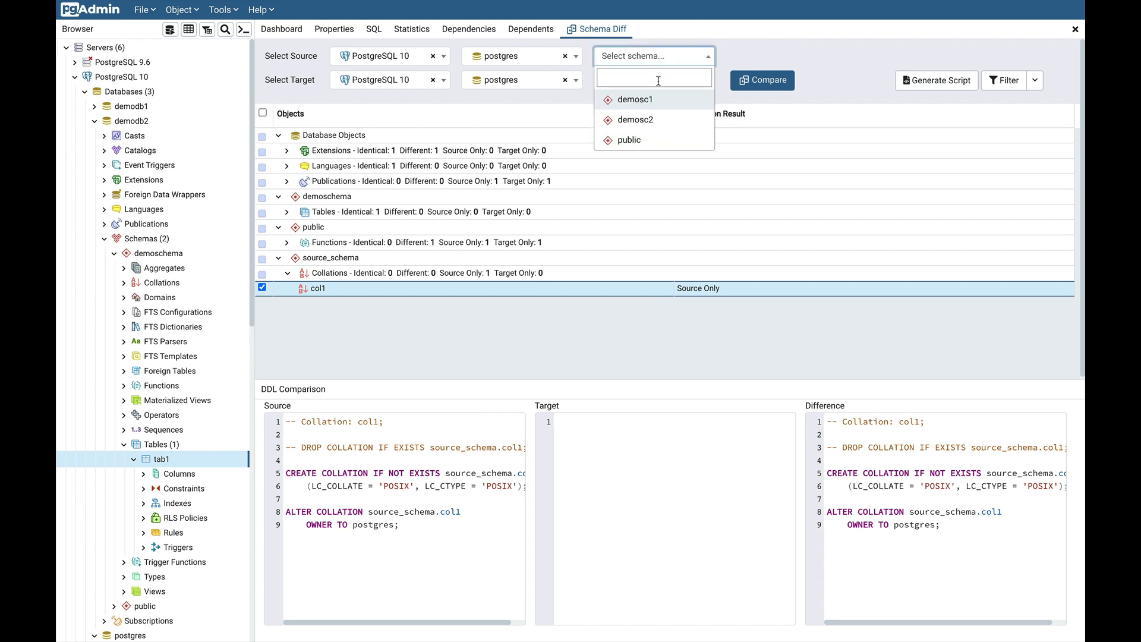
pyautogui.click(659, 102)
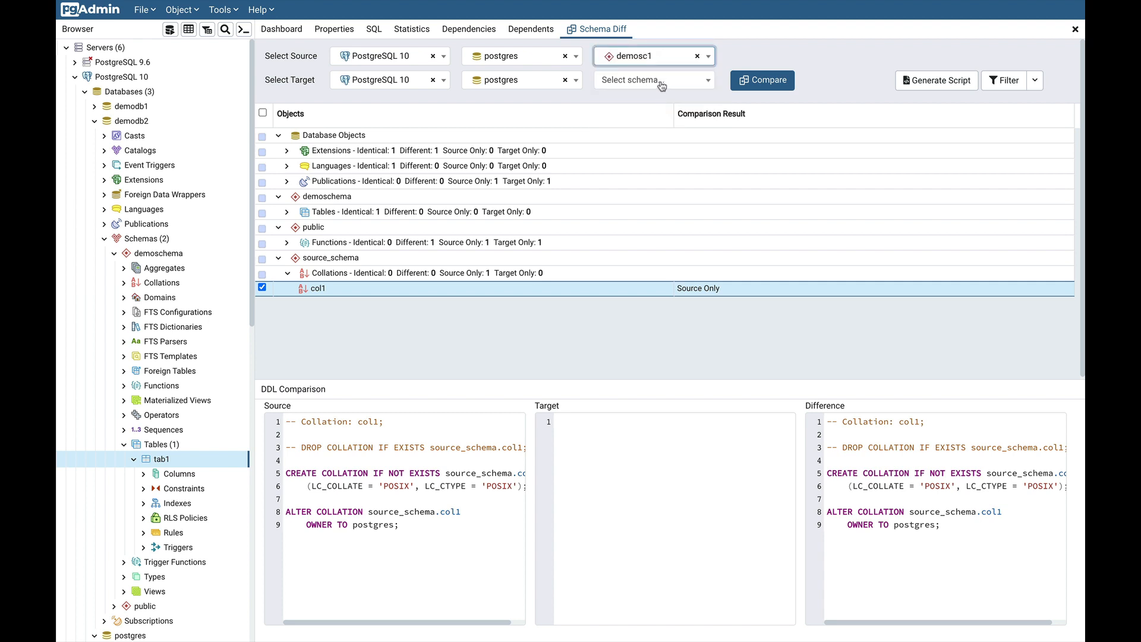
pyautogui.click(660, 81)
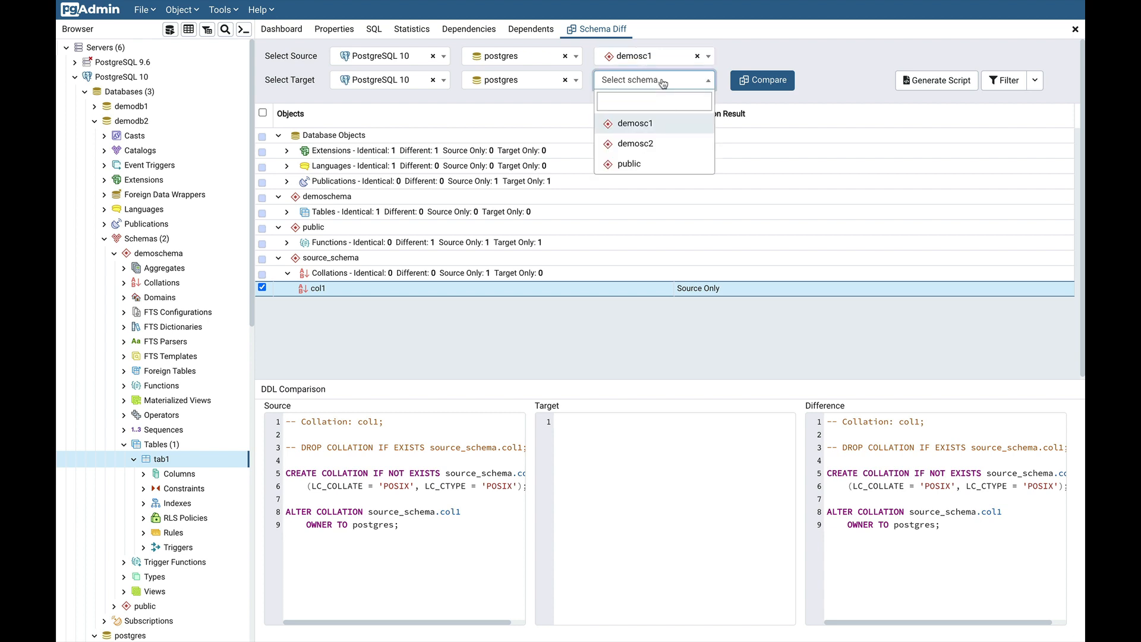
pyautogui.click(646, 144)
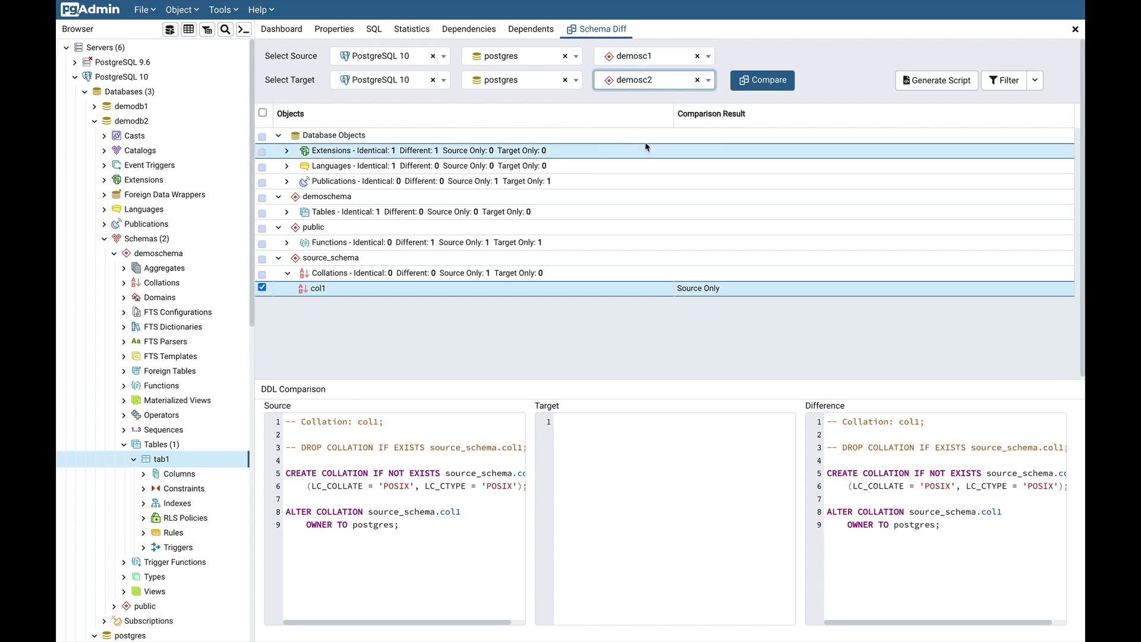
pyautogui.click(768, 88)
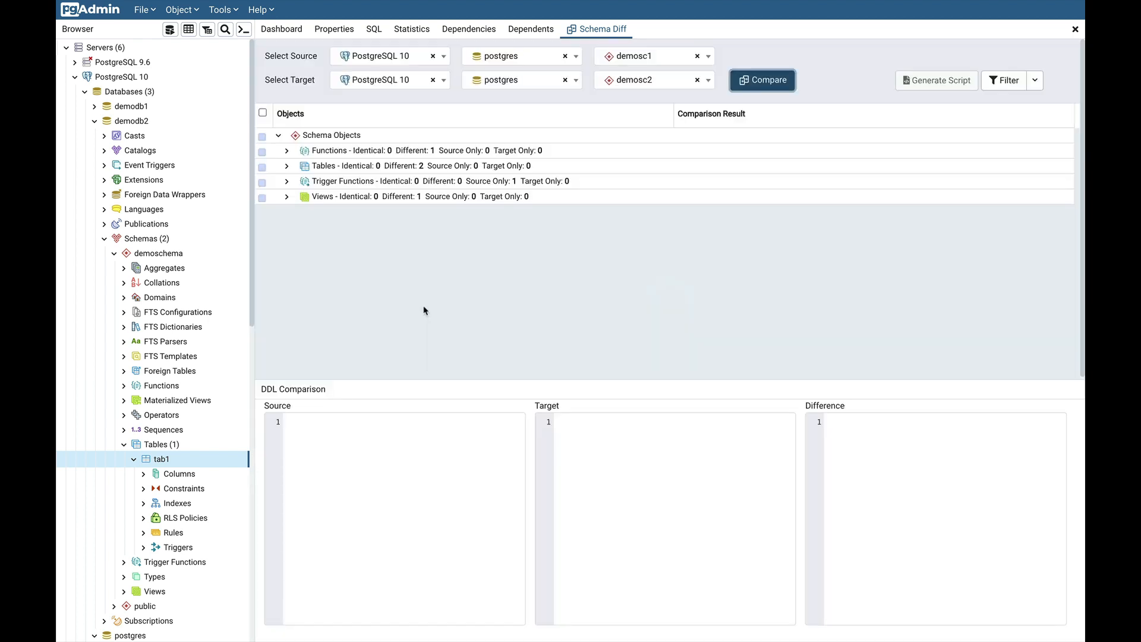
# Expand the Trigger Functions and Tables results to reveal test_tri_fun(), tab1 and with_trigger
pyautogui.click(287, 181)
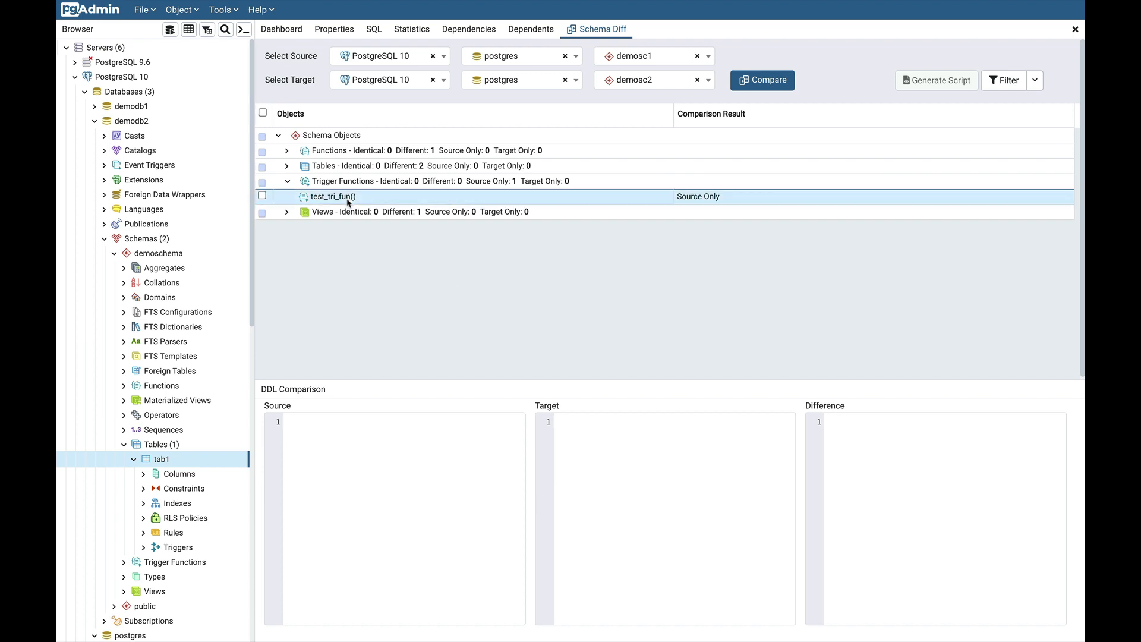
pyautogui.click(287, 166)
pyautogui.click(286, 165)
pyautogui.click(287, 165)
pyautogui.click(286, 165)
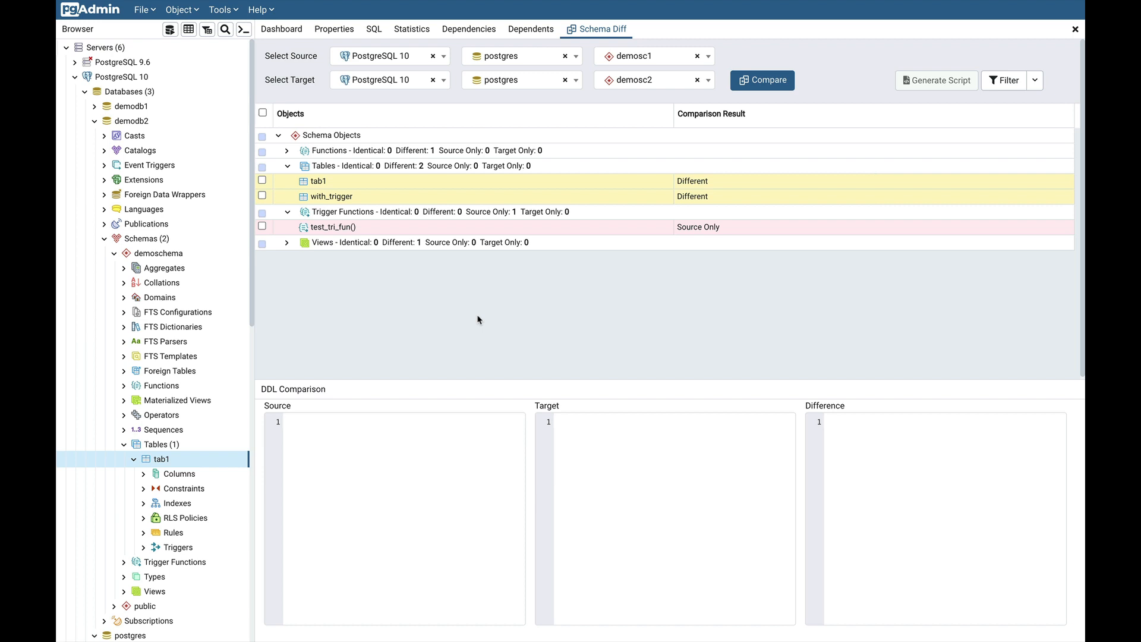
# Check the with_trigger table and generate its sync script
pyautogui.click(274, 200)
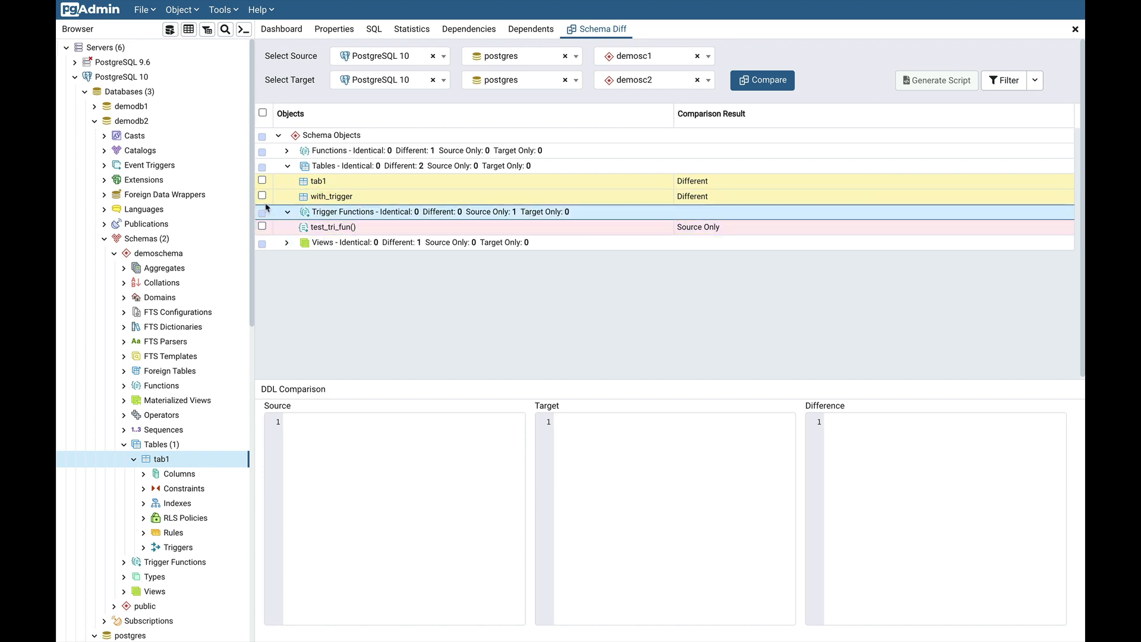
pyautogui.click(262, 196)
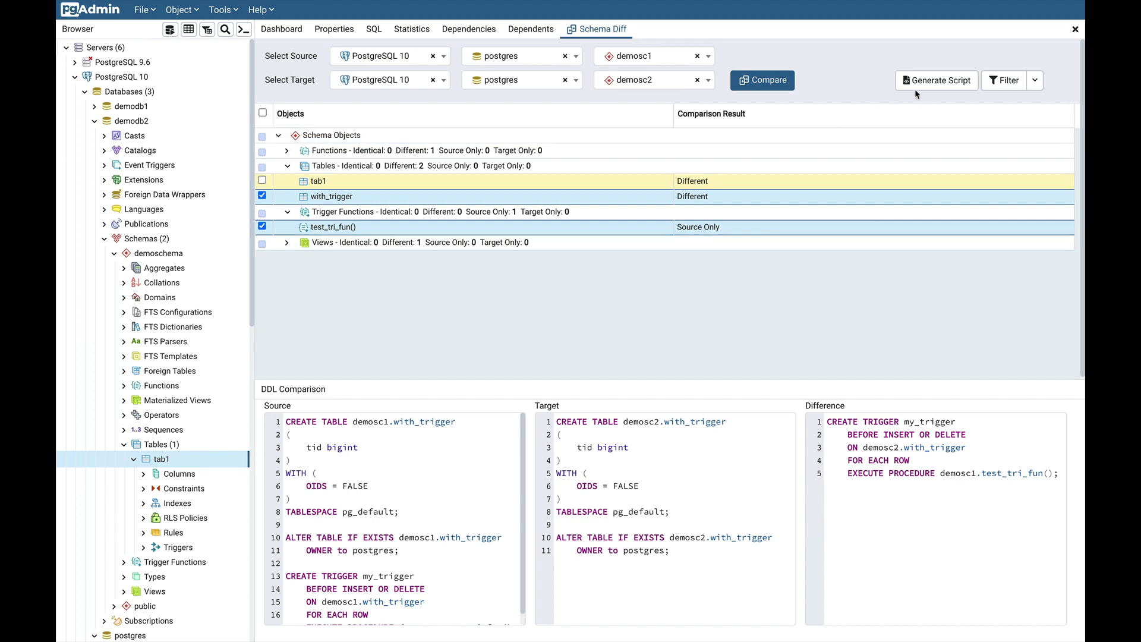
pyautogui.click(932, 89)
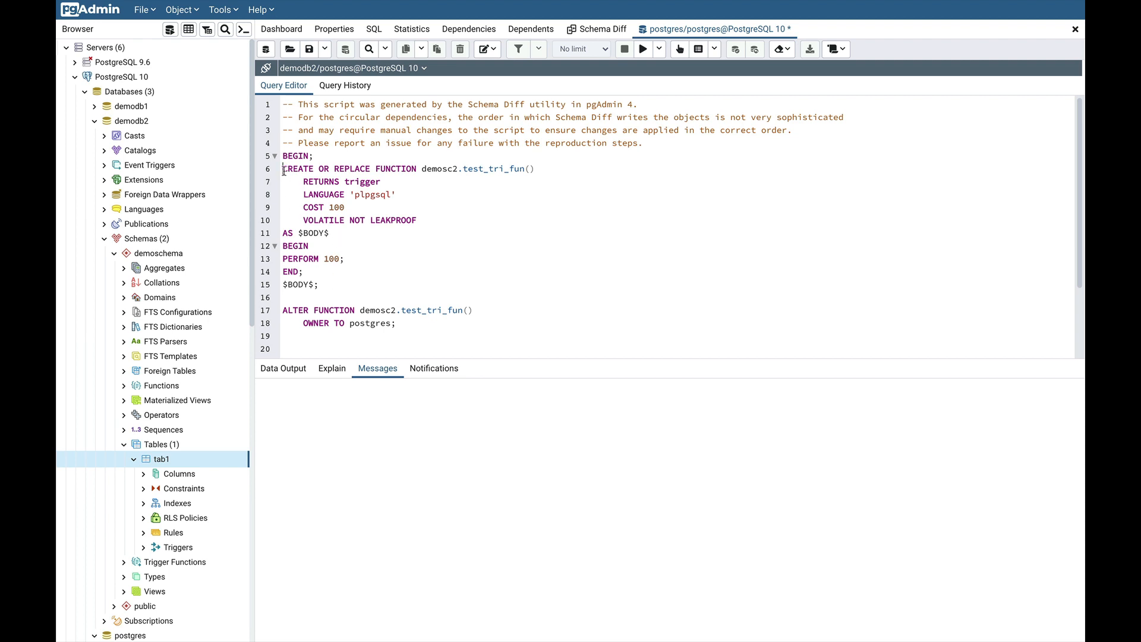
# Review the generated script and highlight the CREATE TRIGGER statement for my_trigger
pyautogui.moveTo(283, 171); pyautogui.dragTo(488, 287)
pyautogui.scroll(-2, 488, 287)
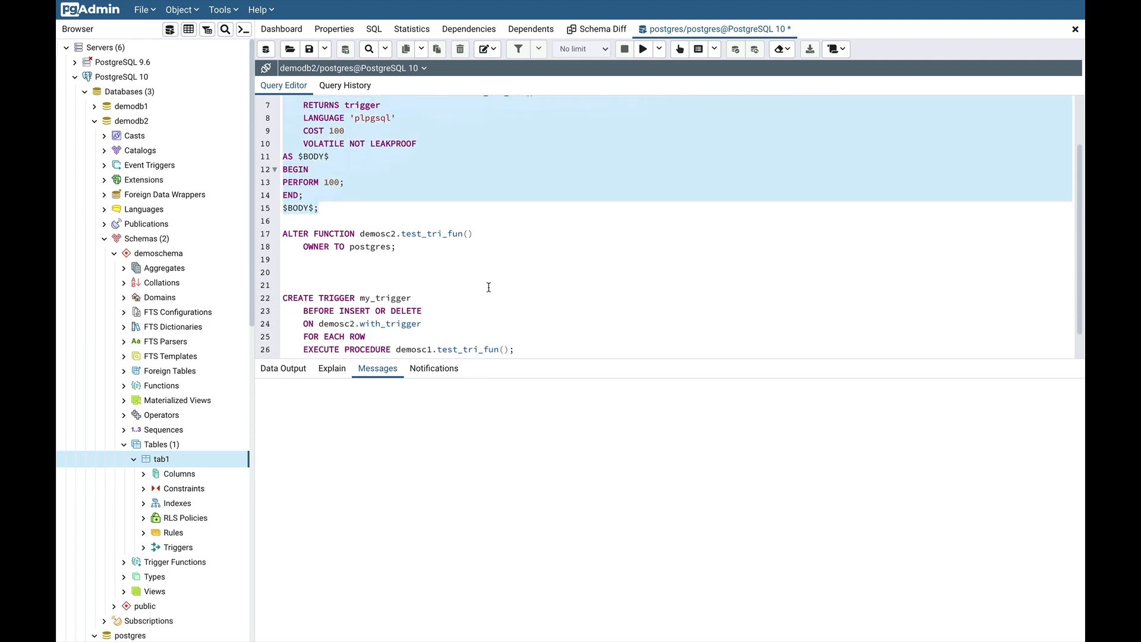
pyautogui.scroll(-1, 488, 287)
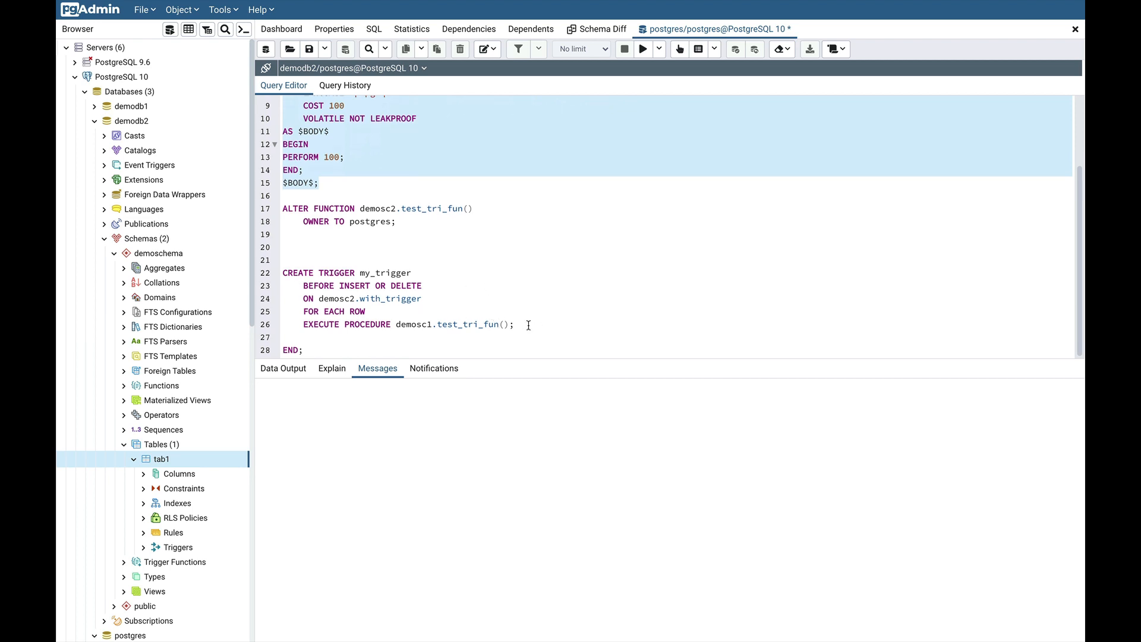
pyautogui.moveTo(529, 325); pyautogui.dragTo(282, 268)
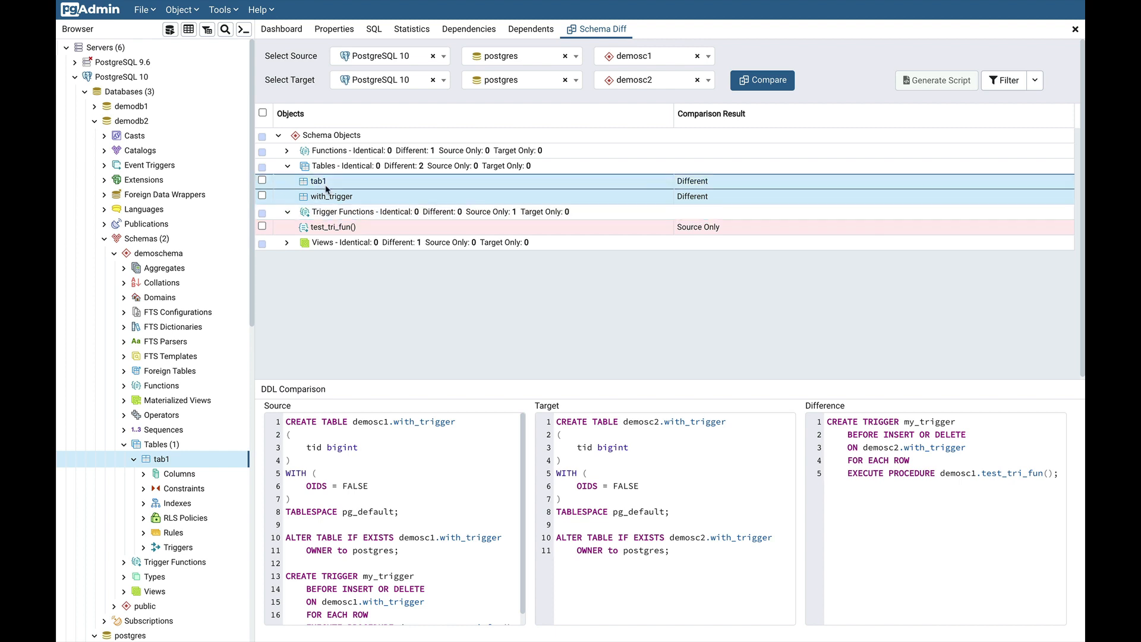
# Open ignore_whitespace() and highlight the PERFORM lines in both source and target DDL
pyautogui.click(287, 152)
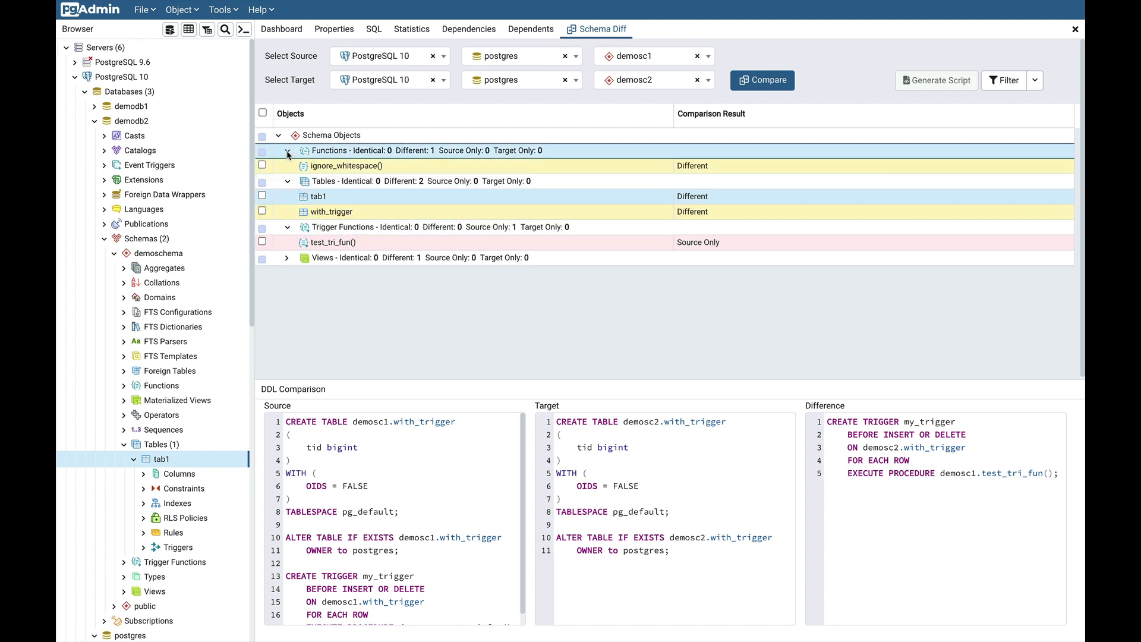
pyautogui.click(342, 166)
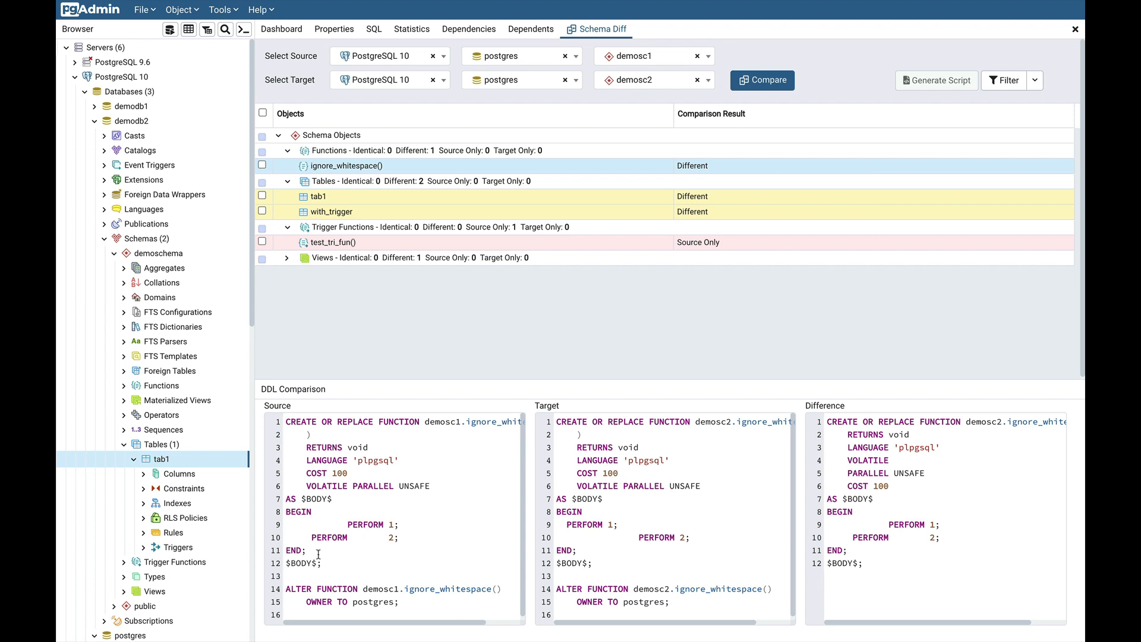
pyautogui.moveTo(306, 550); pyautogui.dragTo(283, 511)
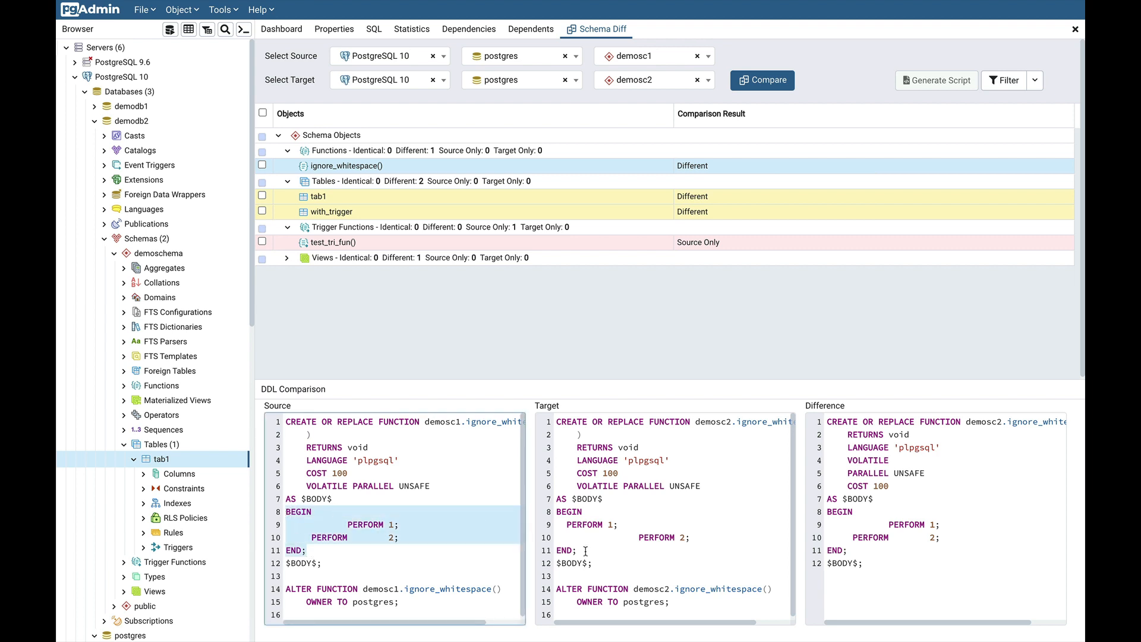
pyautogui.moveTo(585, 550); pyautogui.dragTo(555, 511)
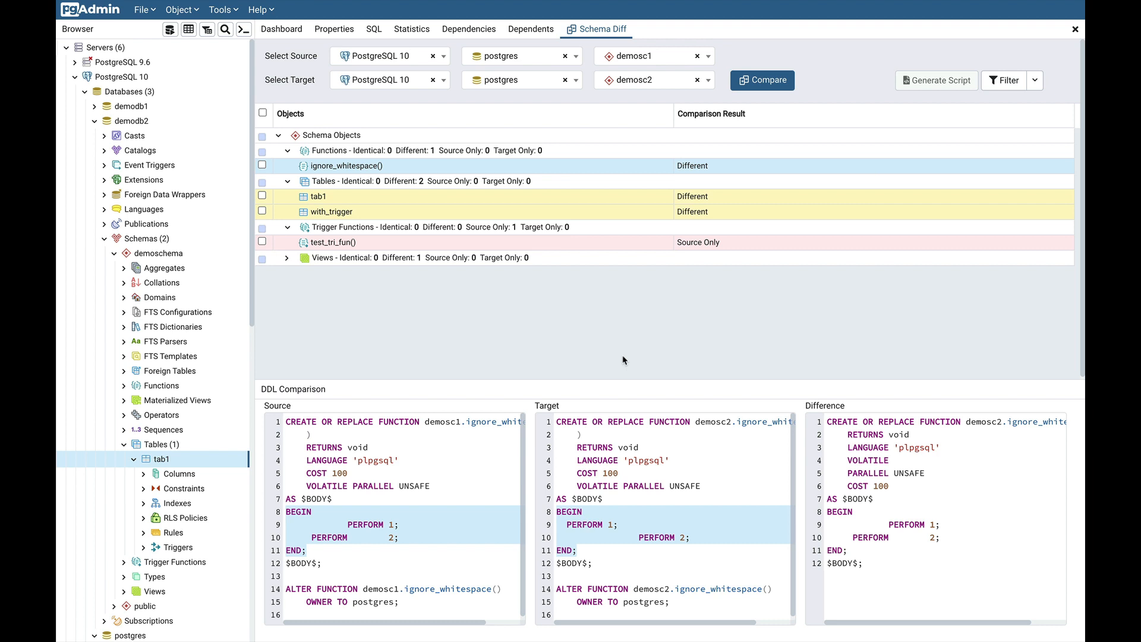
pyautogui.click(285, 262)
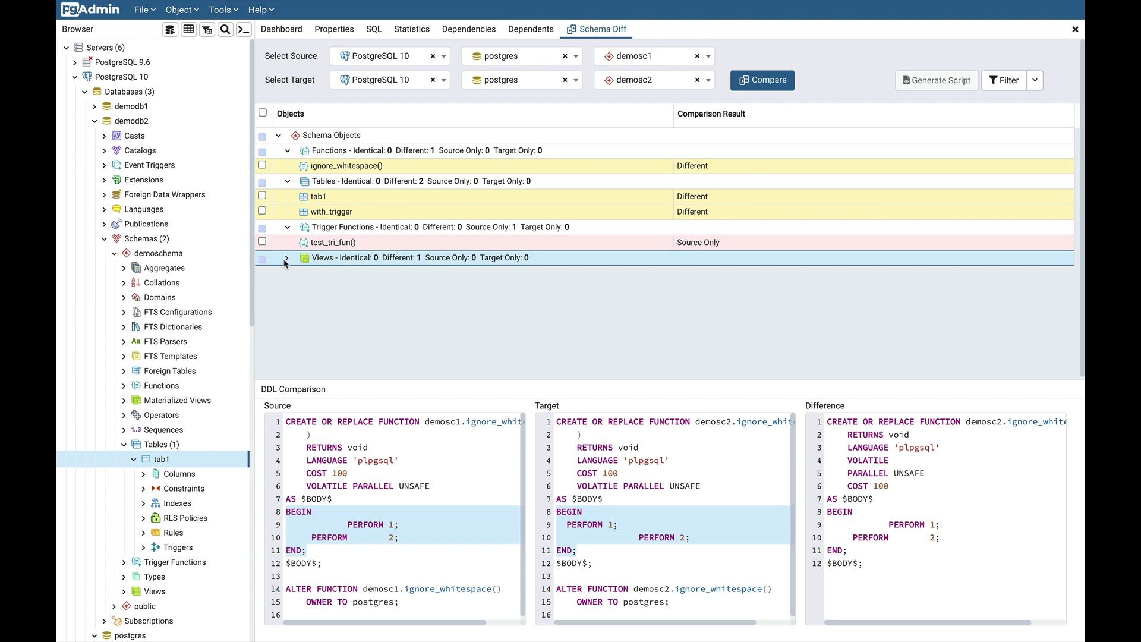
# Open view ignore_owner and highlight owner user1 in source and user2 in target
pyautogui.click(287, 259)
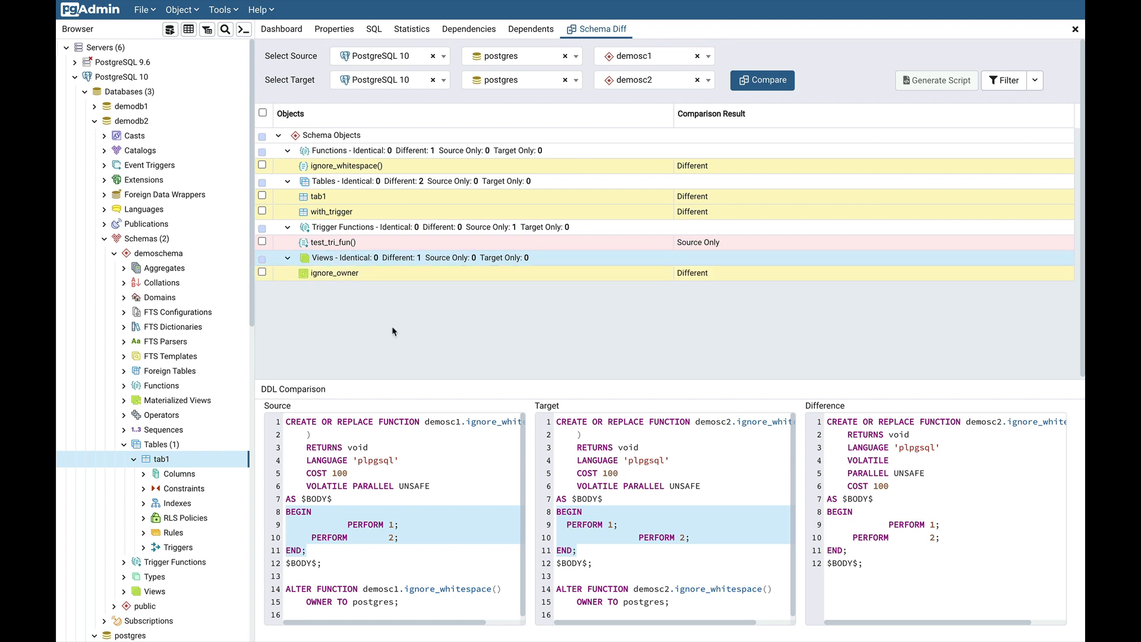
pyautogui.click(418, 276)
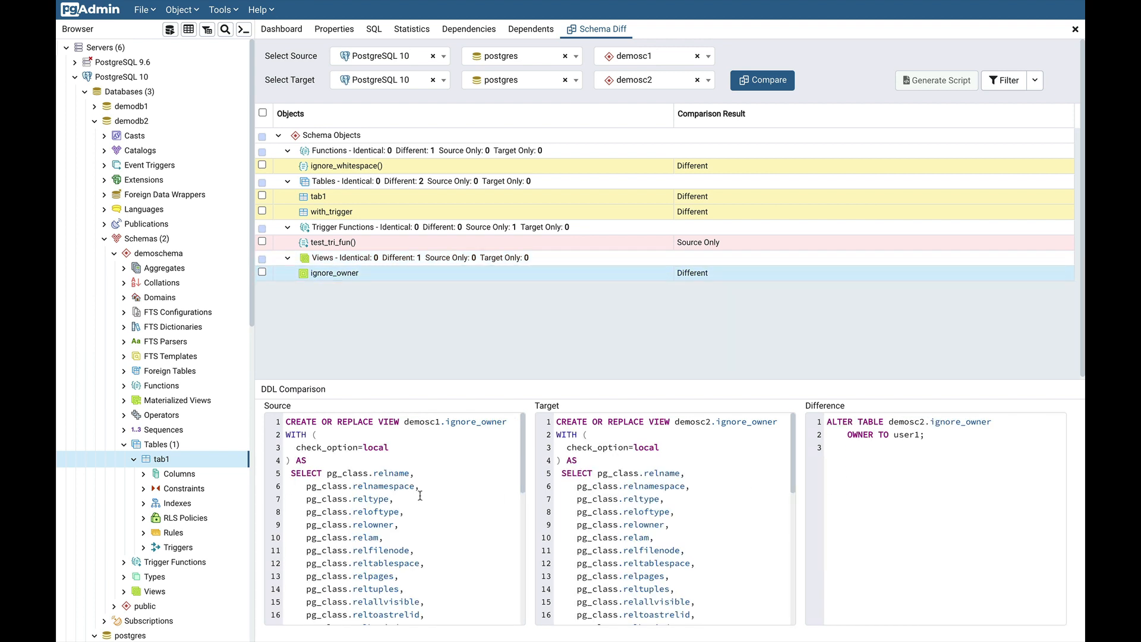
pyautogui.scroll(-9, 426, 529)
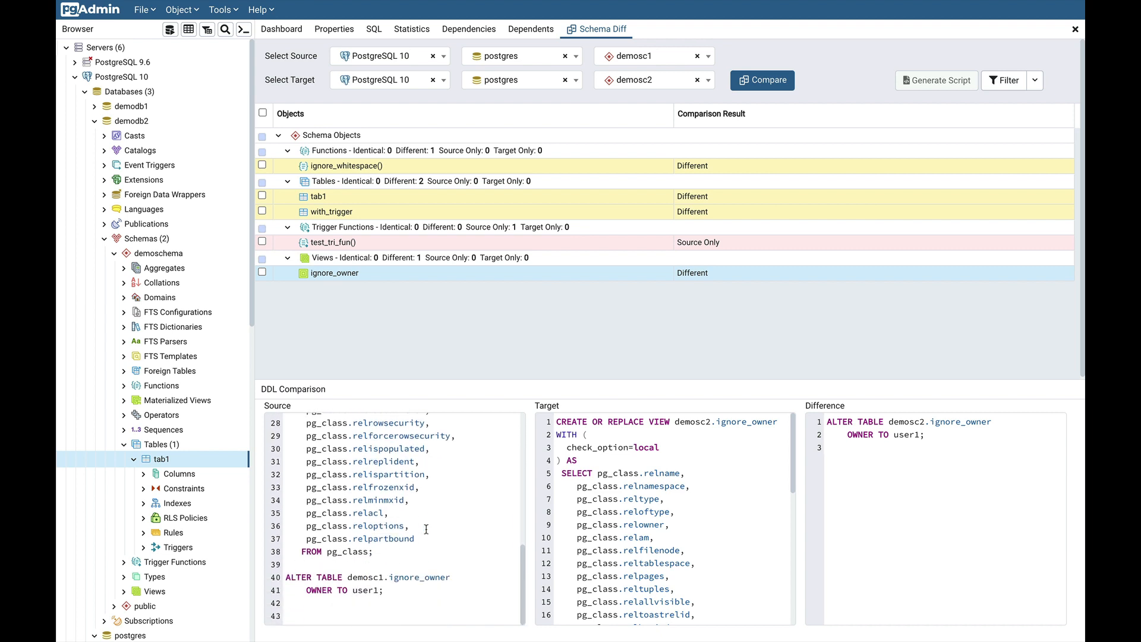
pyautogui.scroll(-9, 685, 525)
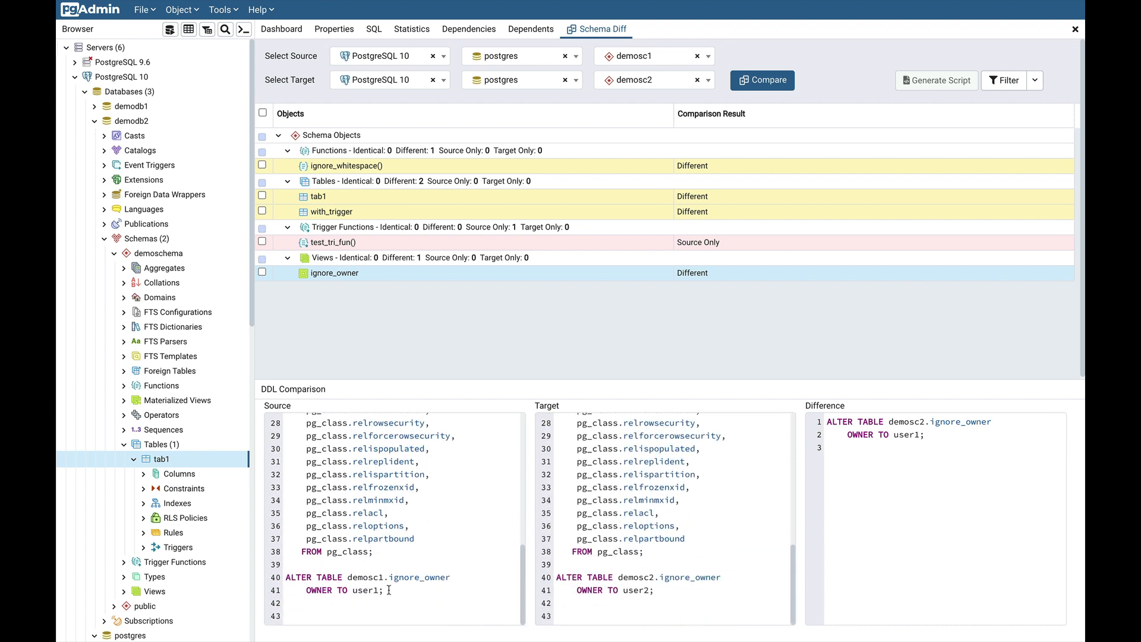
pyautogui.click(371, 590)
pyautogui.moveTo(371, 590); pyautogui.dragTo(351, 591)
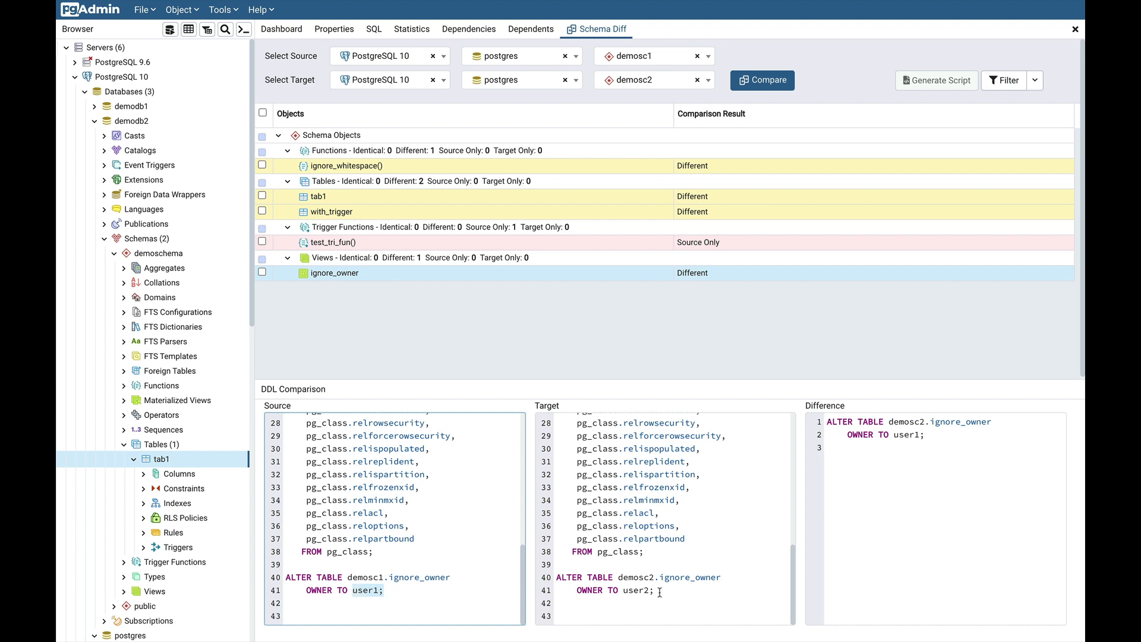
pyautogui.moveTo(659, 592); pyautogui.dragTo(625, 593)
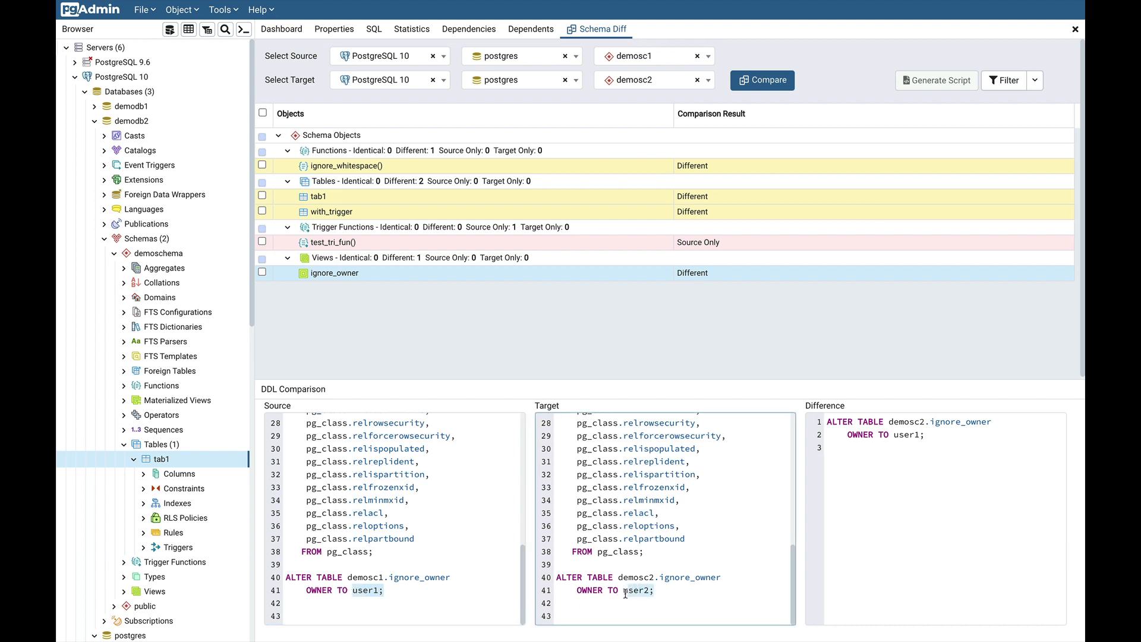
pyautogui.click(551, 334)
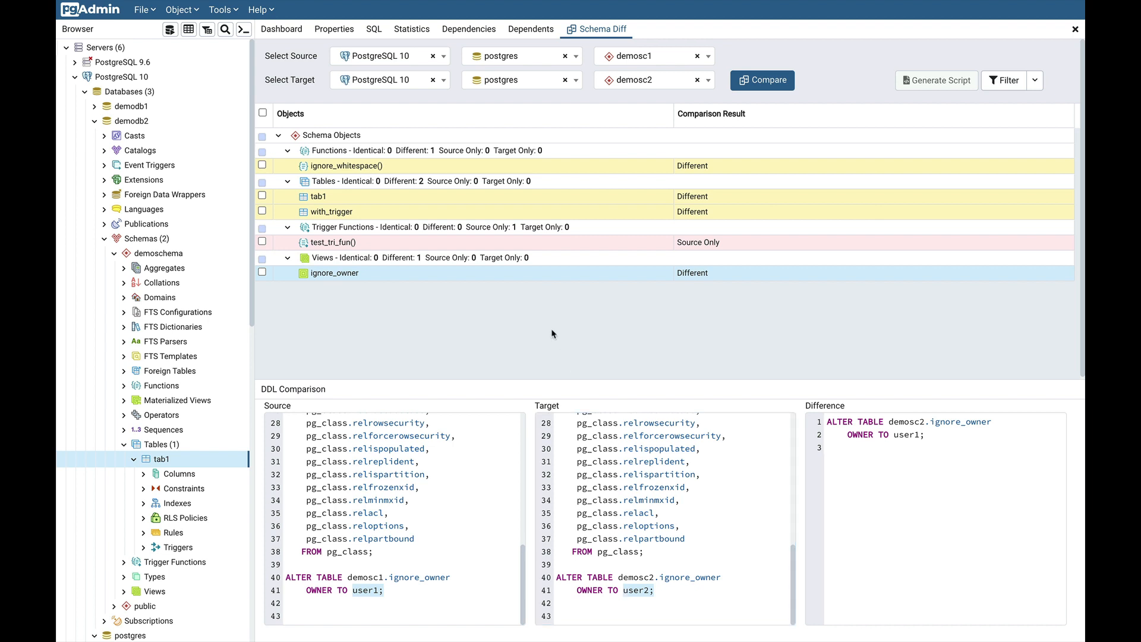
# In Preferences, Schema Diff > Display, set Ignore owner and Ignore whitespaces to True and save
pyautogui.click(147, 12)
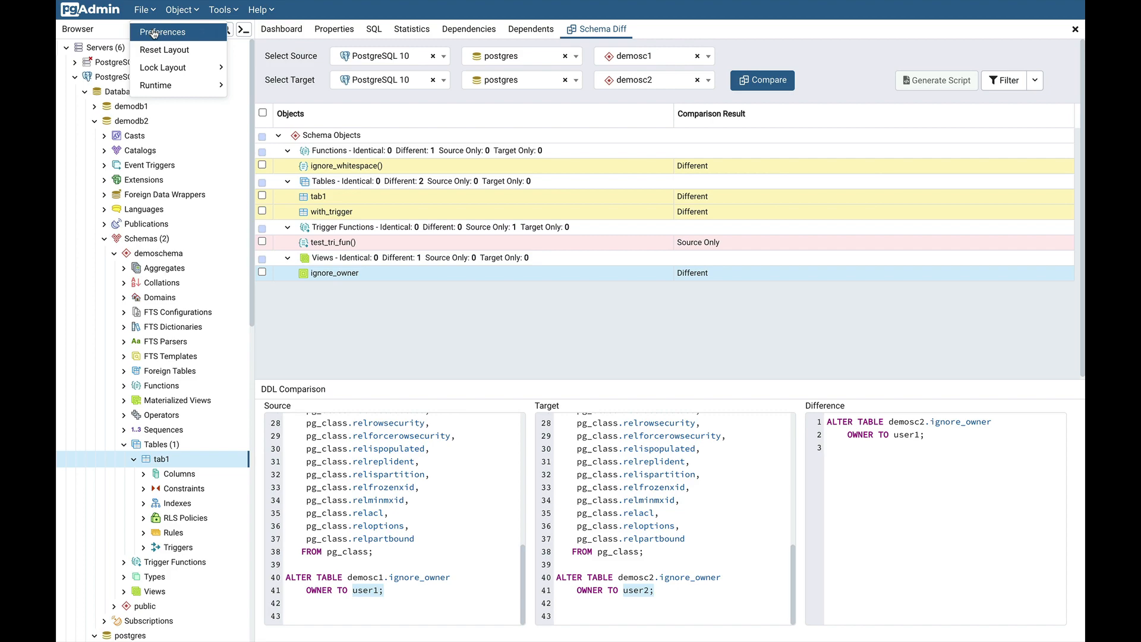
pyautogui.click(156, 33)
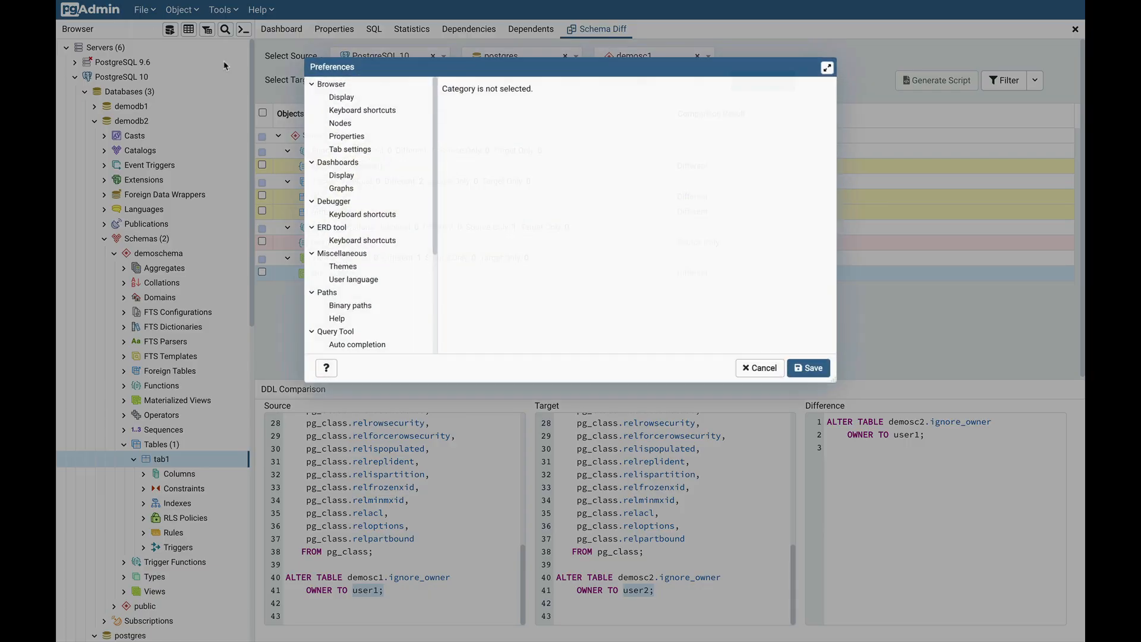
pyautogui.scroll(-4, 375, 223)
pyautogui.scroll(-2, 375, 223)
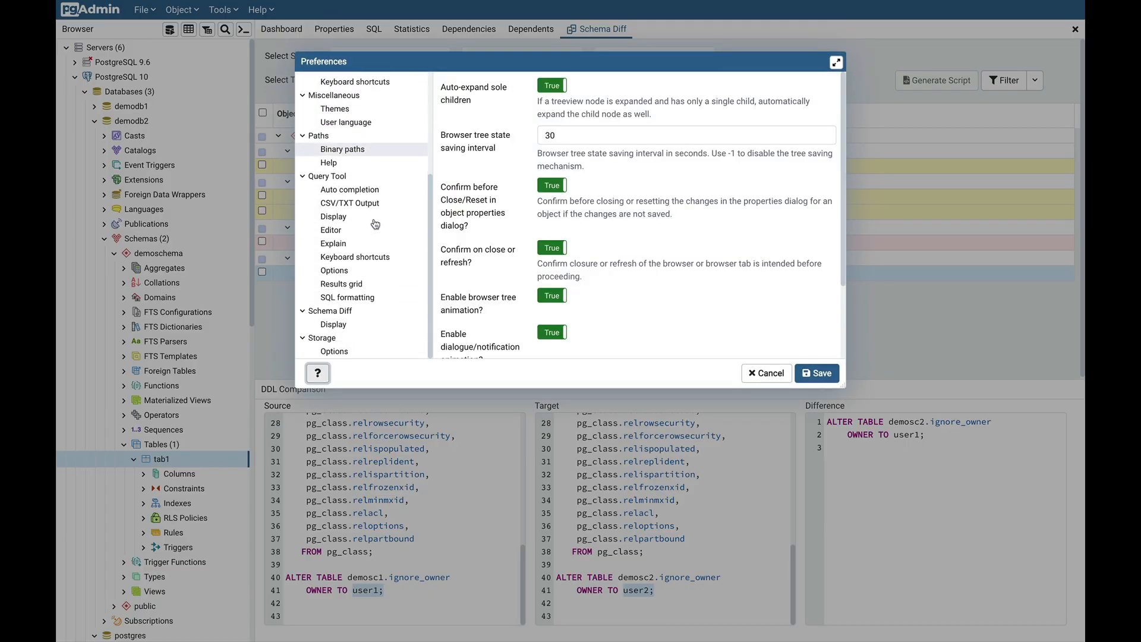
pyautogui.click(343, 326)
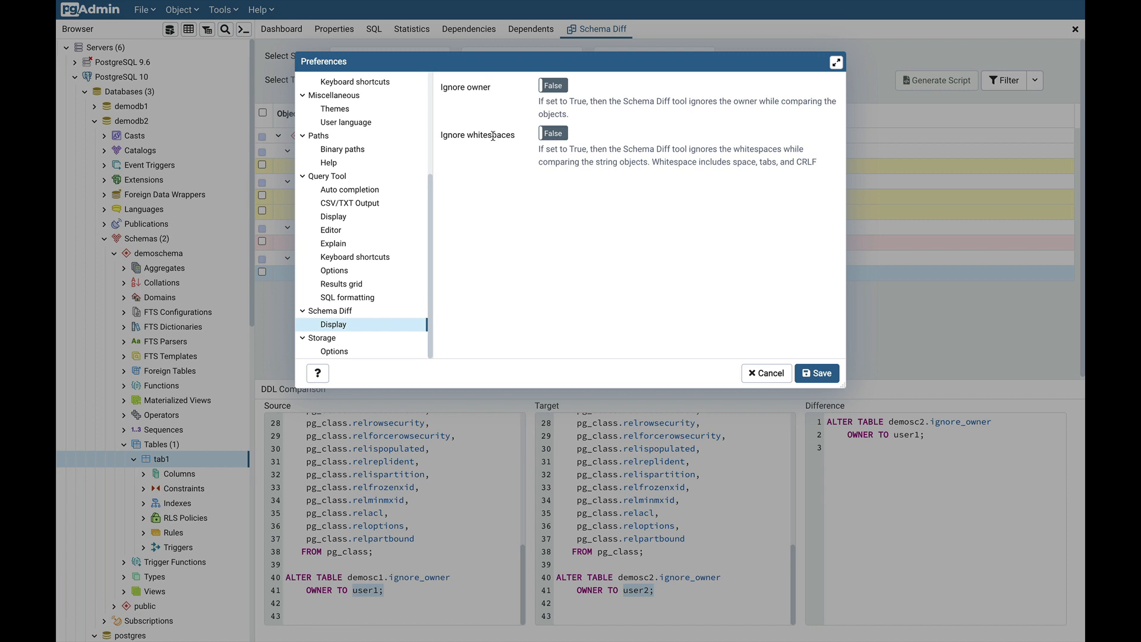
pyautogui.click(554, 86)
pyautogui.click(553, 133)
pyautogui.click(822, 373)
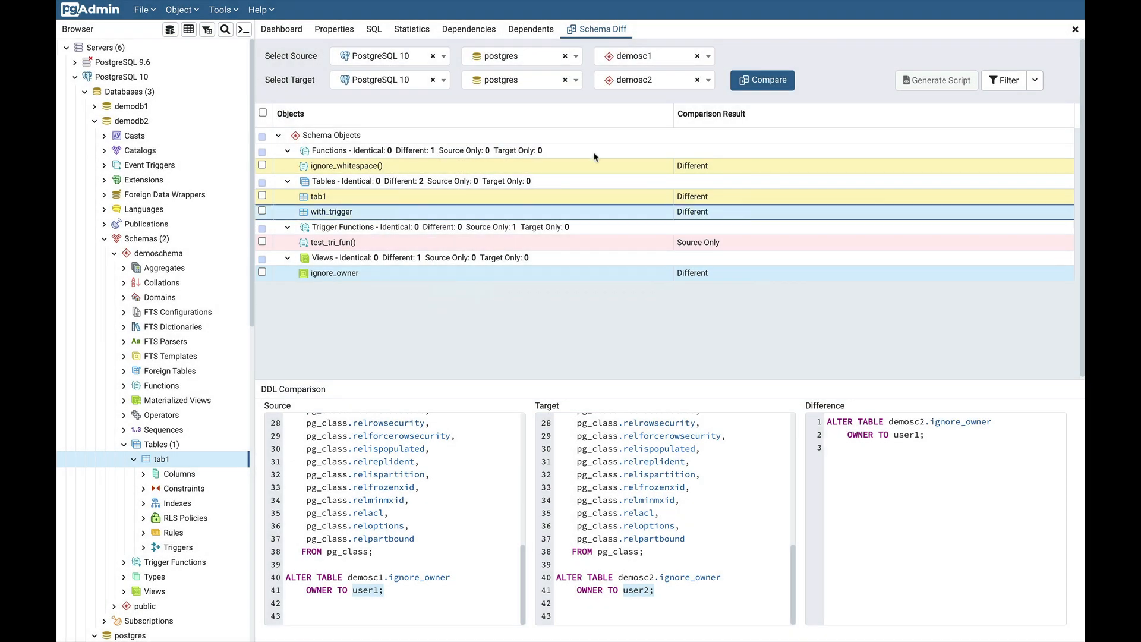
# Rerun Compare and confirm ignore_owner and ignore_whitespace() are now Identical
pyautogui.click(761, 83)
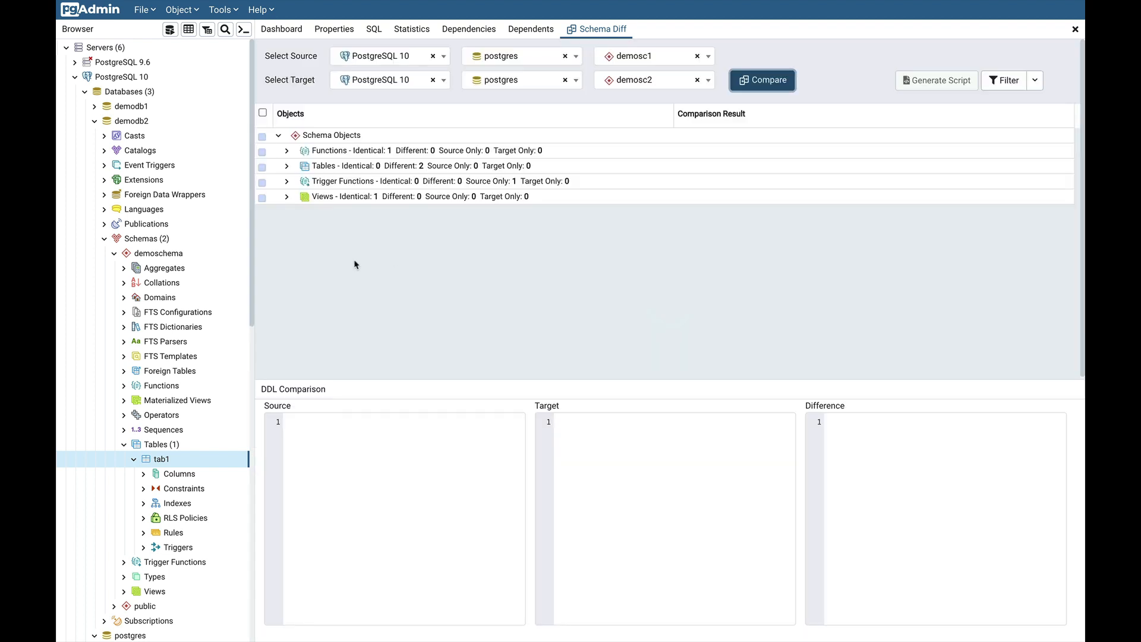
pyautogui.click(287, 197)
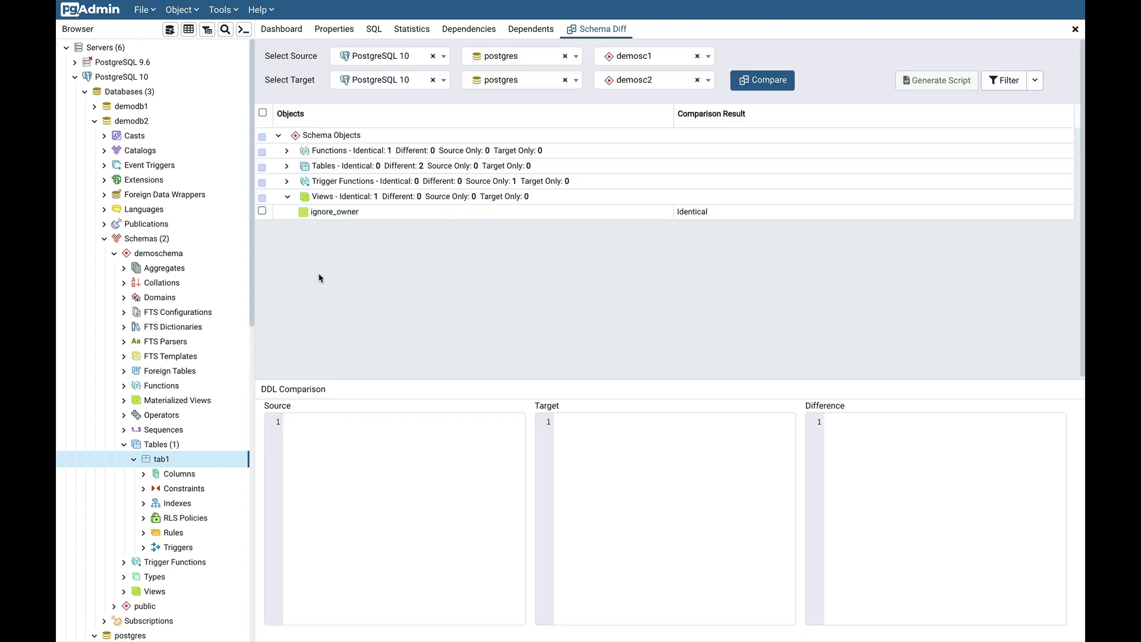
pyautogui.click(376, 217)
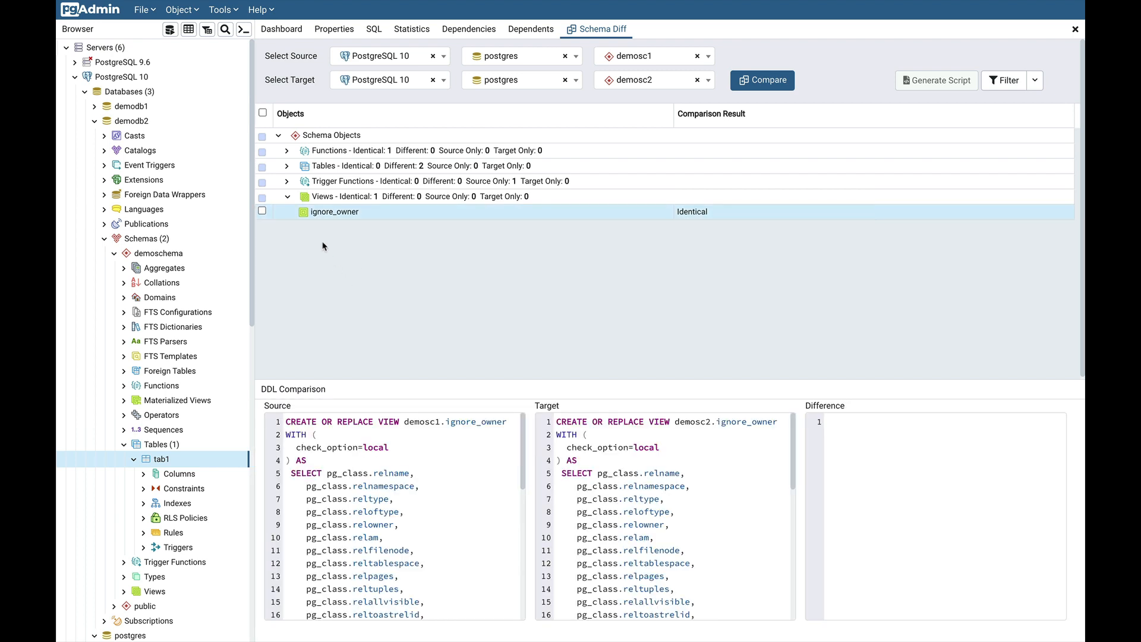
pyautogui.click(286, 152)
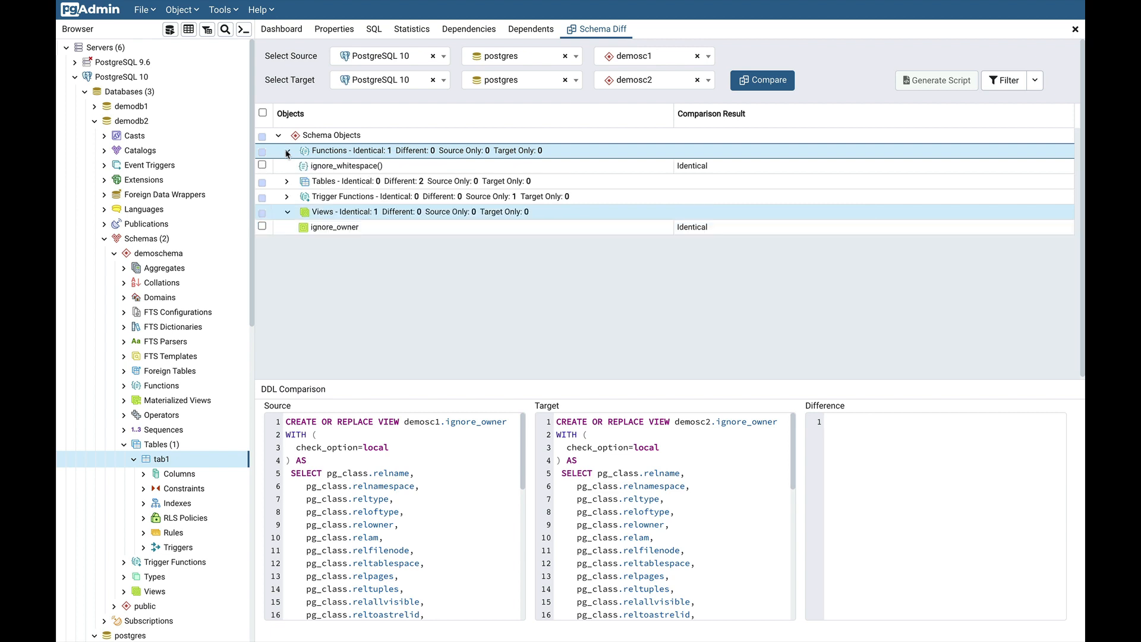
pyautogui.click(353, 166)
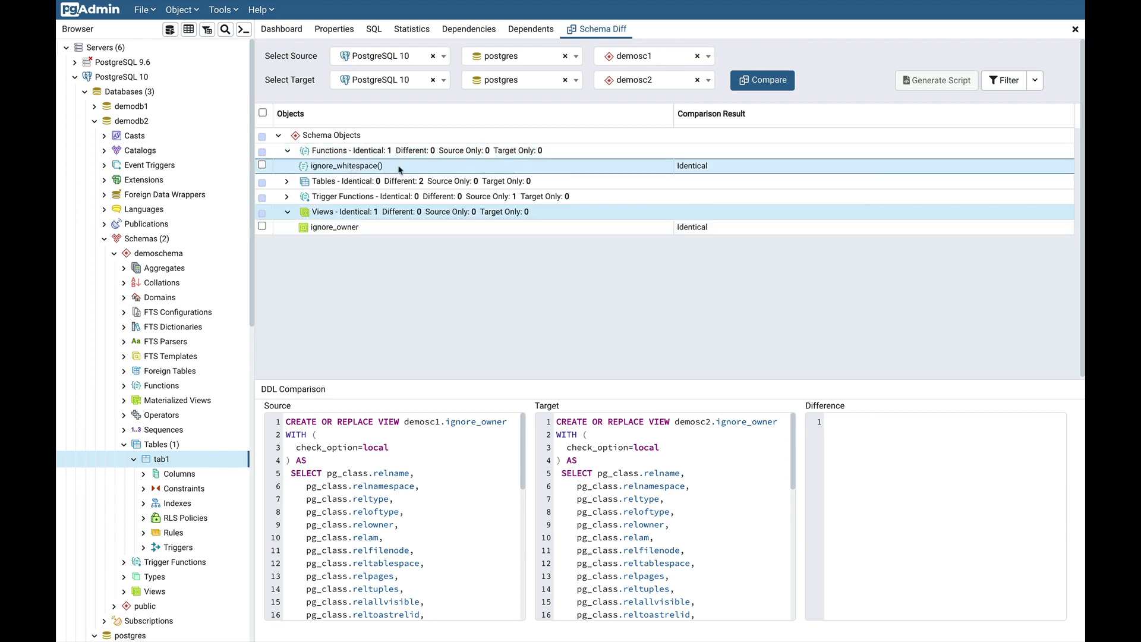